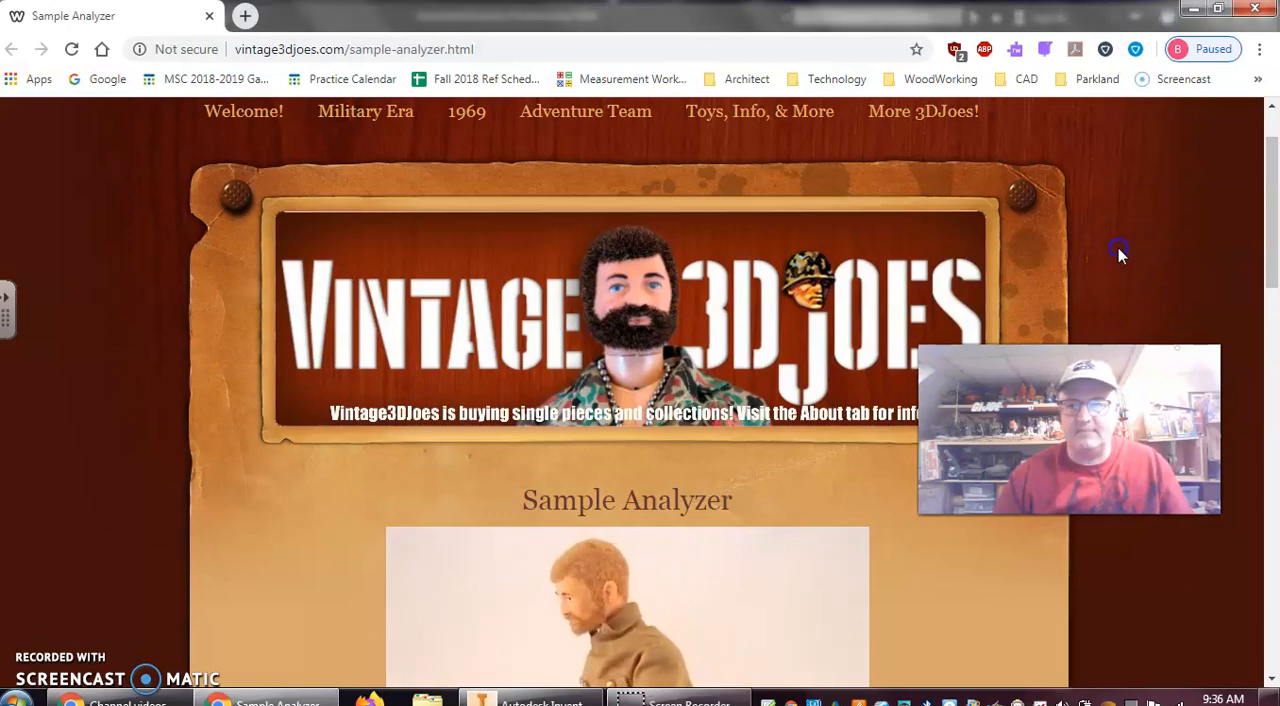
Examine the Sample Analyzer page for the toy's figure photos, description and carded packaging, including the clear plastic test tubes
scroll(1118, 251, down, 5)
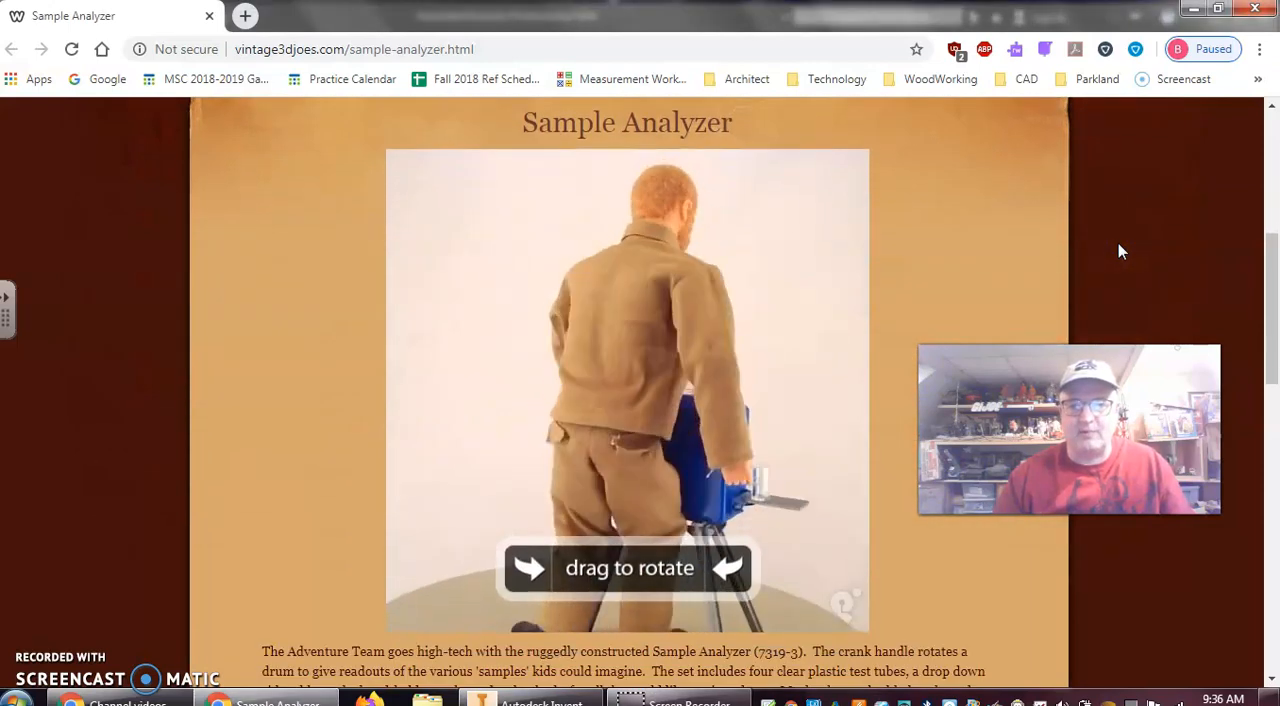
scroll(1118, 251, down, 1)
scroll(1118, 251, up, 2)
scroll(1118, 251, down, 3)
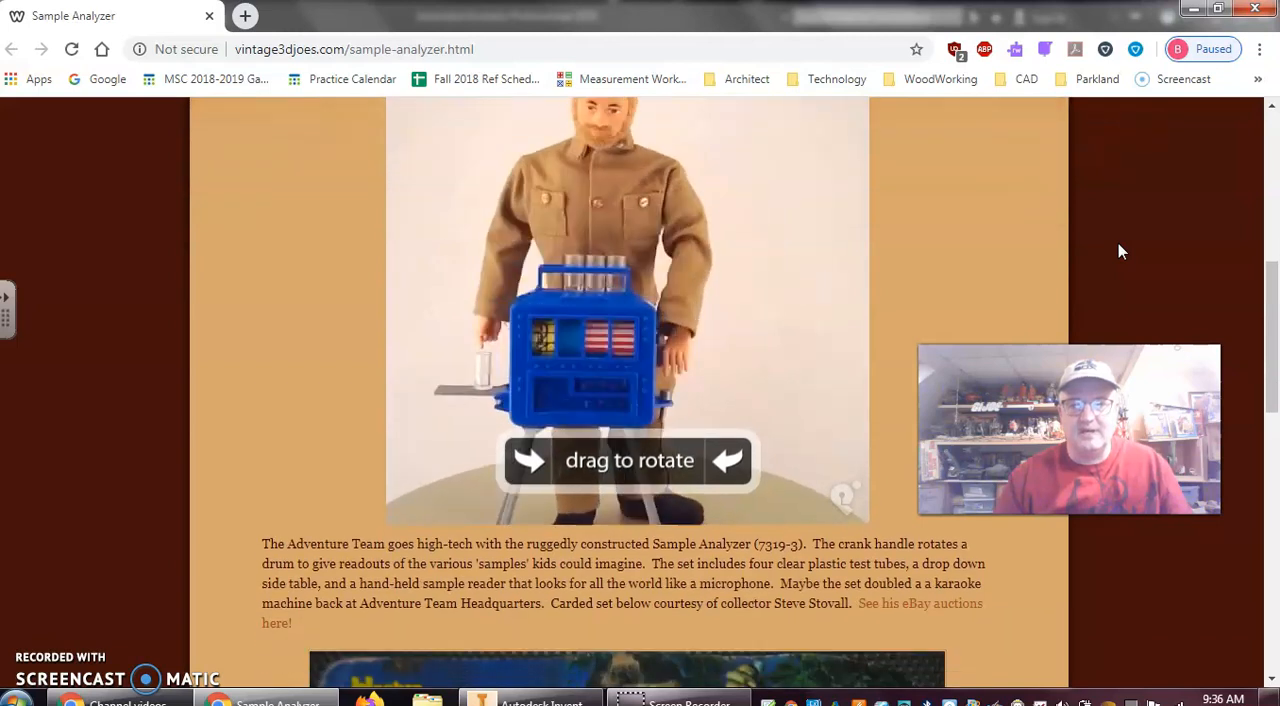
scroll(1118, 249, down, 5)
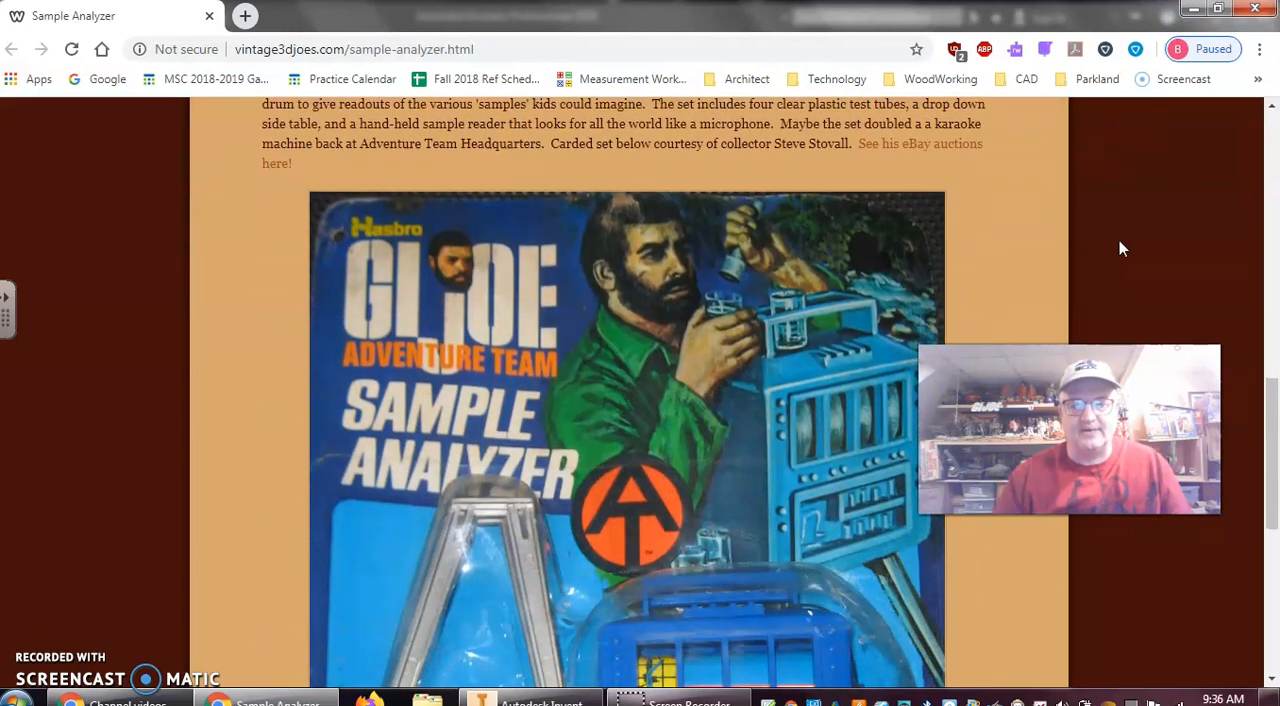
scroll(1119, 241, up, 1)
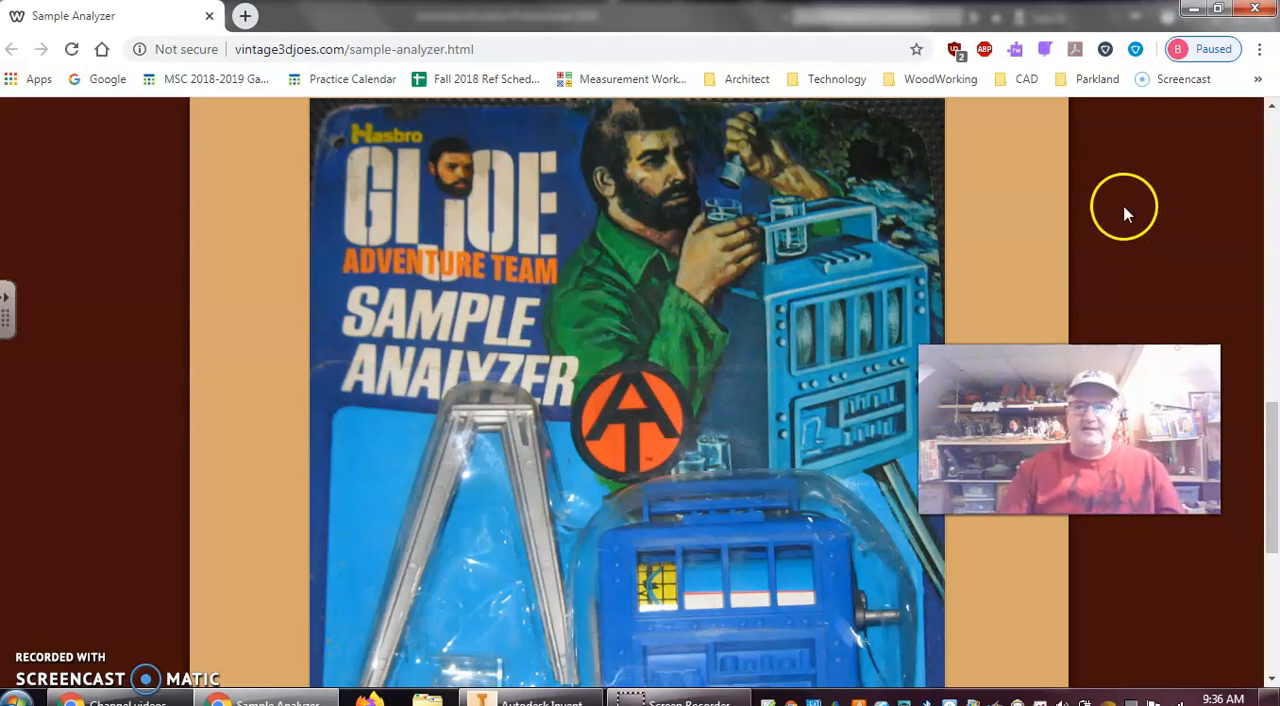
scroll(1111, 229, down, 2)
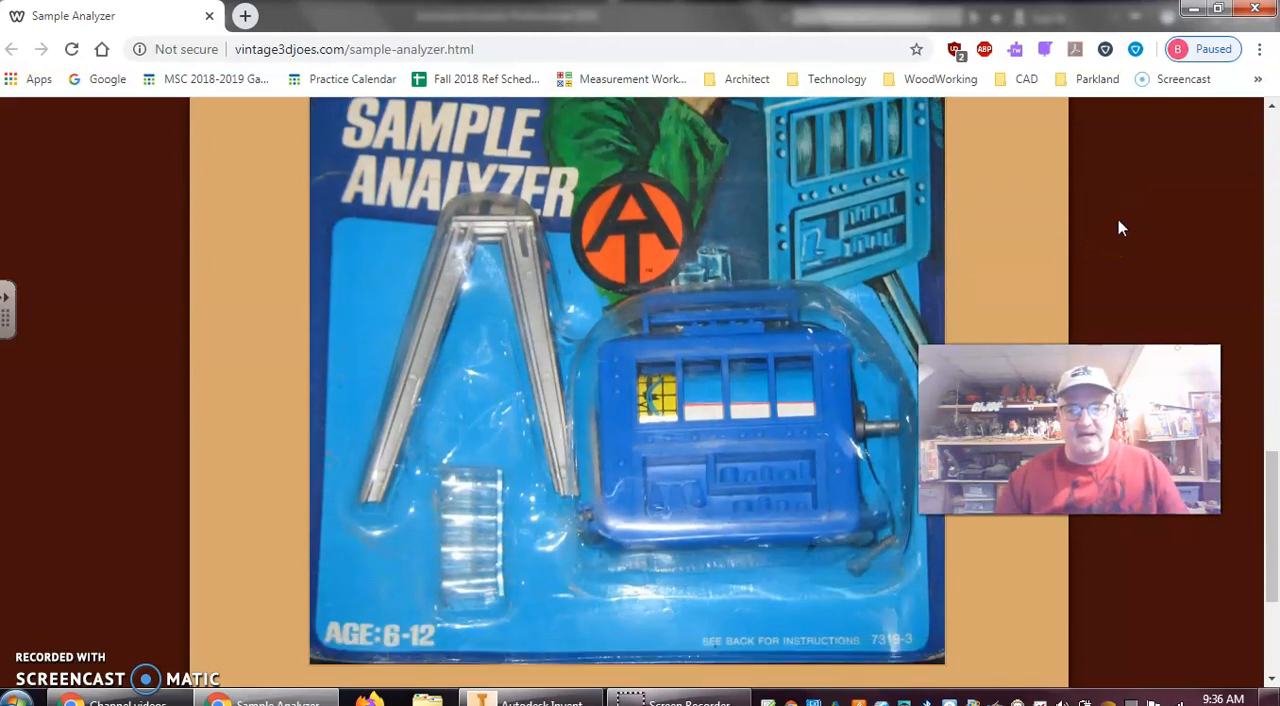
scroll(1118, 228, down, 1)
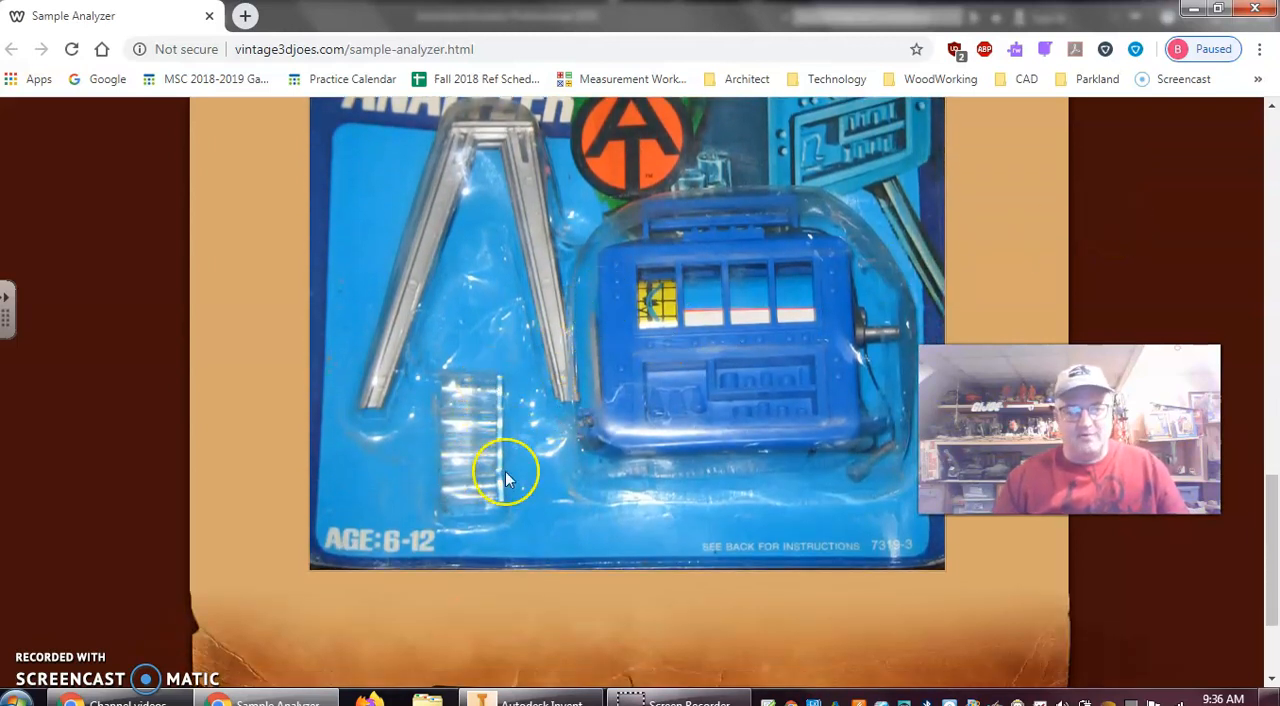
scroll(614, 428, down, 2)
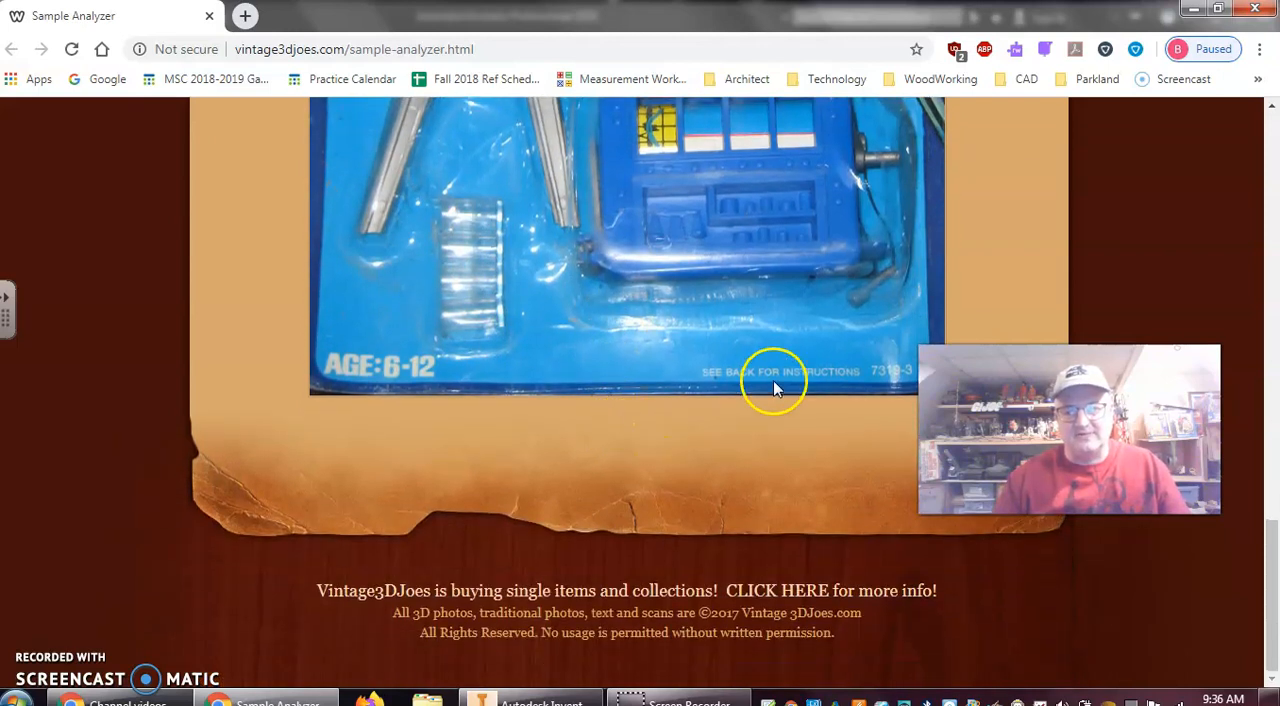
scroll(785, 345, up, 1)
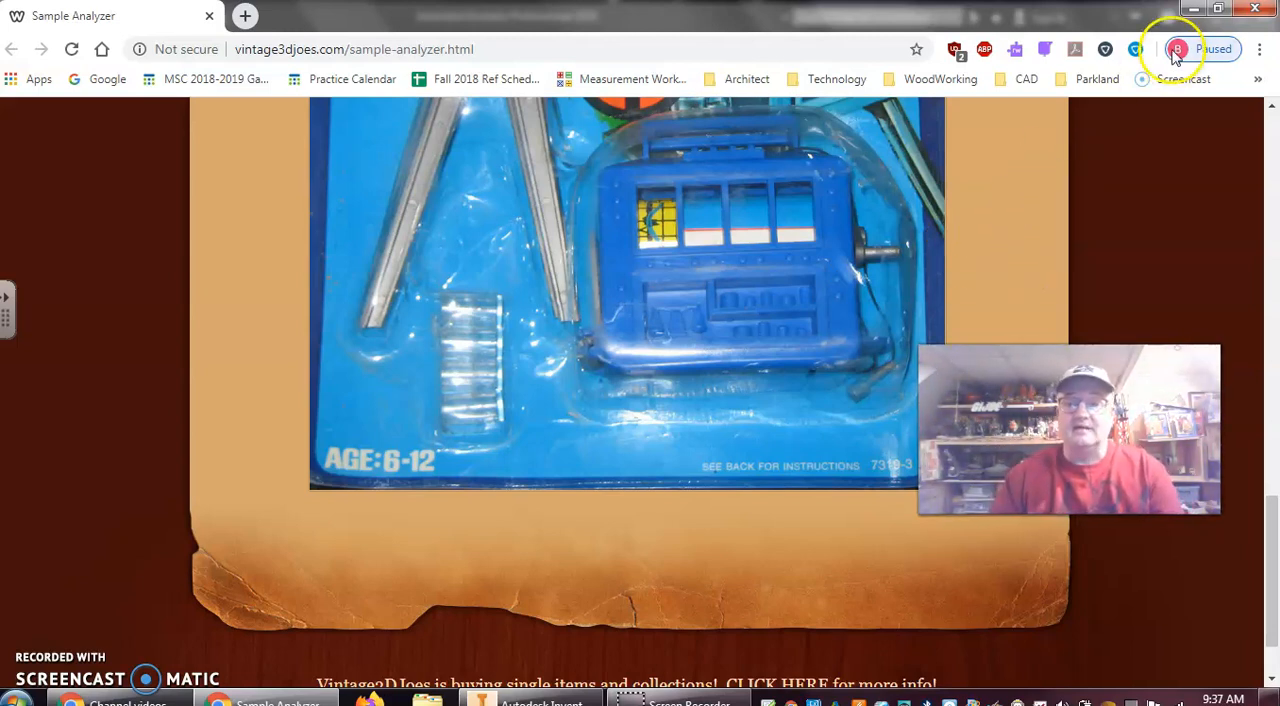
Switch to Autodesk Inventor and create a new part from the Standard.ipt template
click(1199, 9)
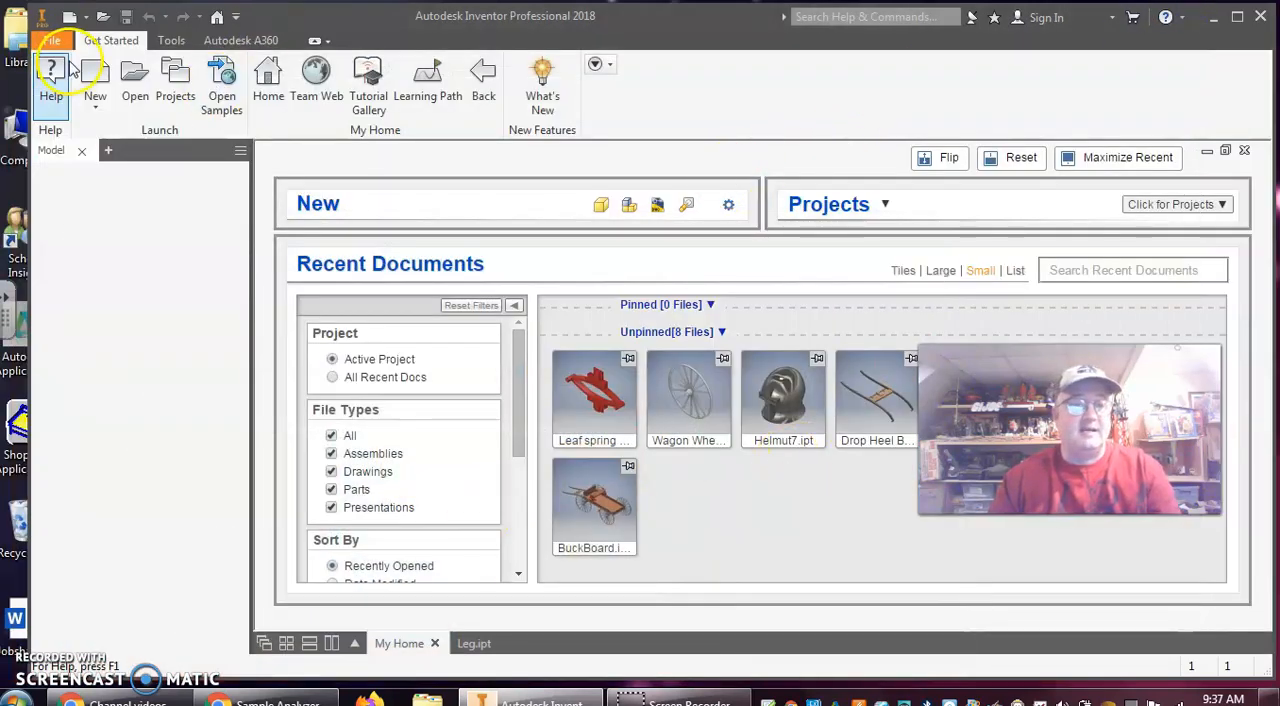
click(95, 80)
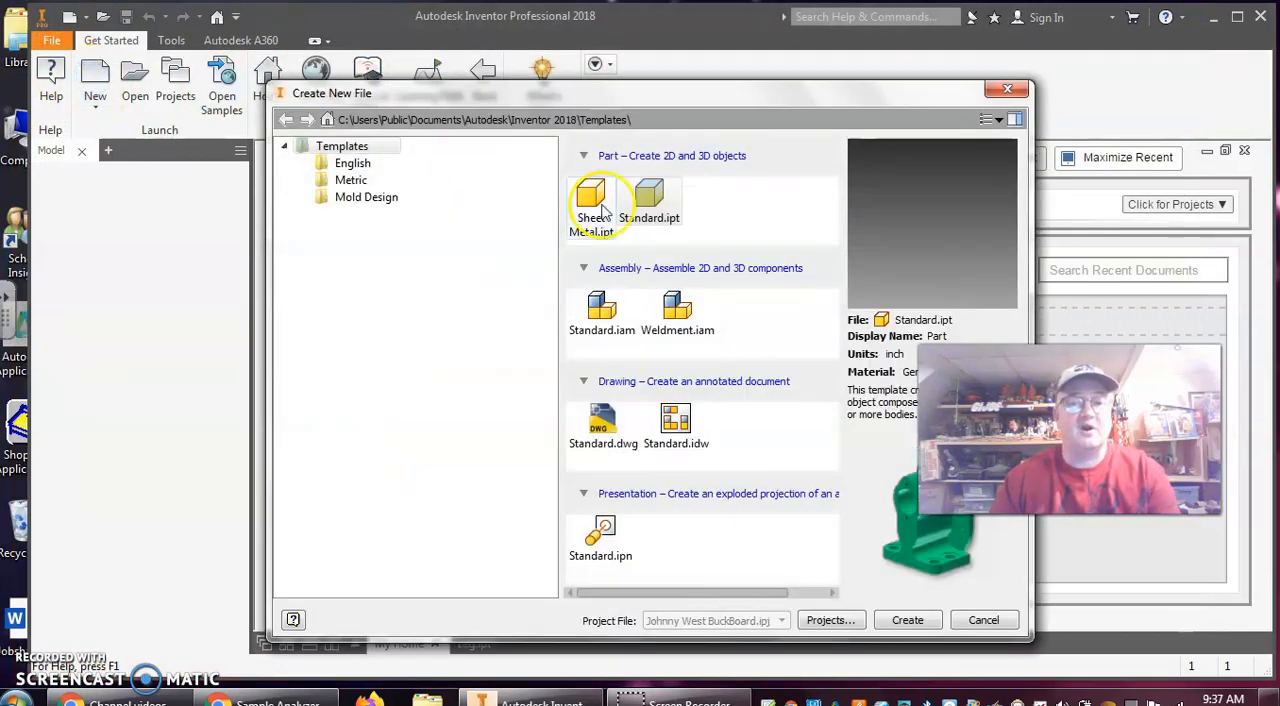
click(650, 192)
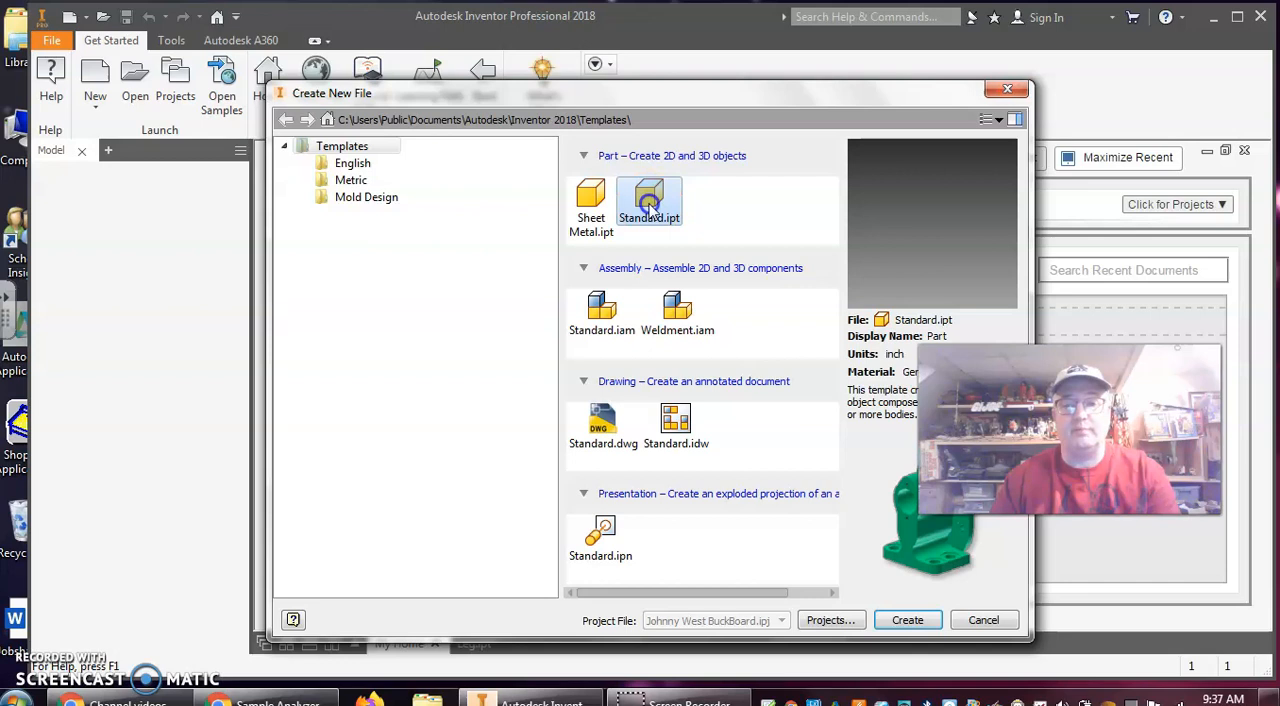
click(910, 621)
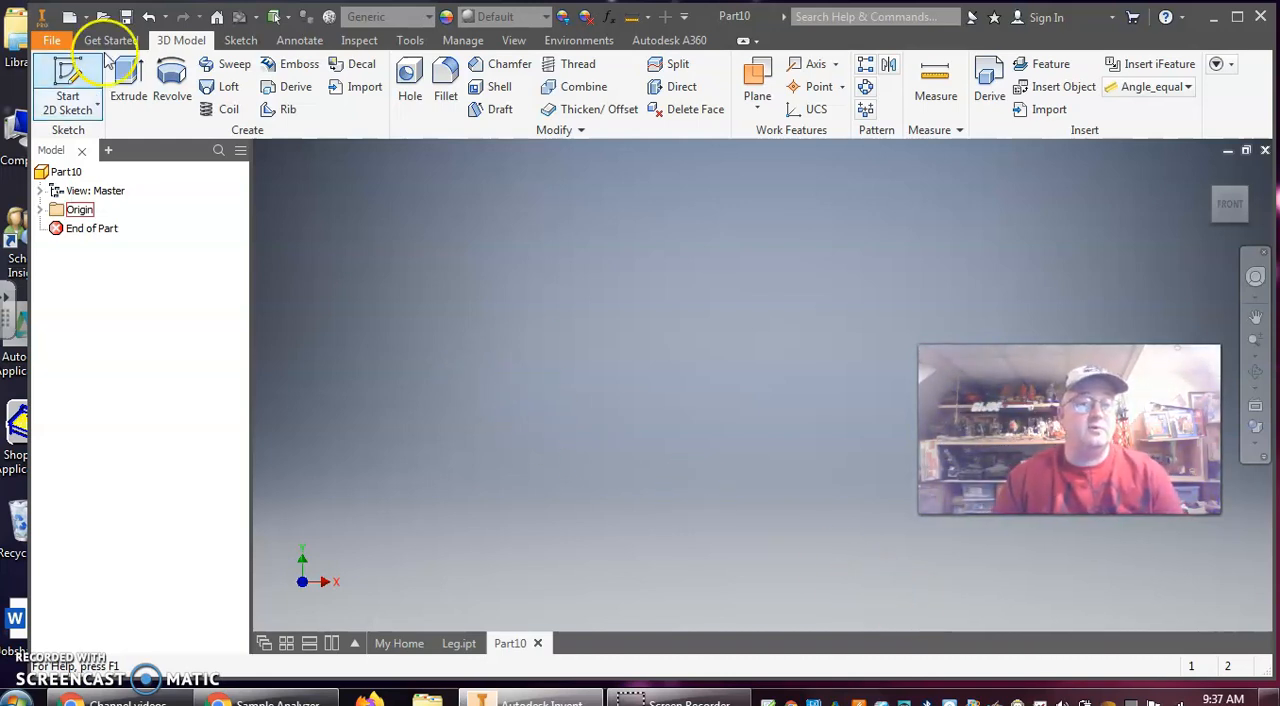
Sketch a 0.390 in diameter circle centred on the origin of the XY plane and finish the sketch
click(72, 76)
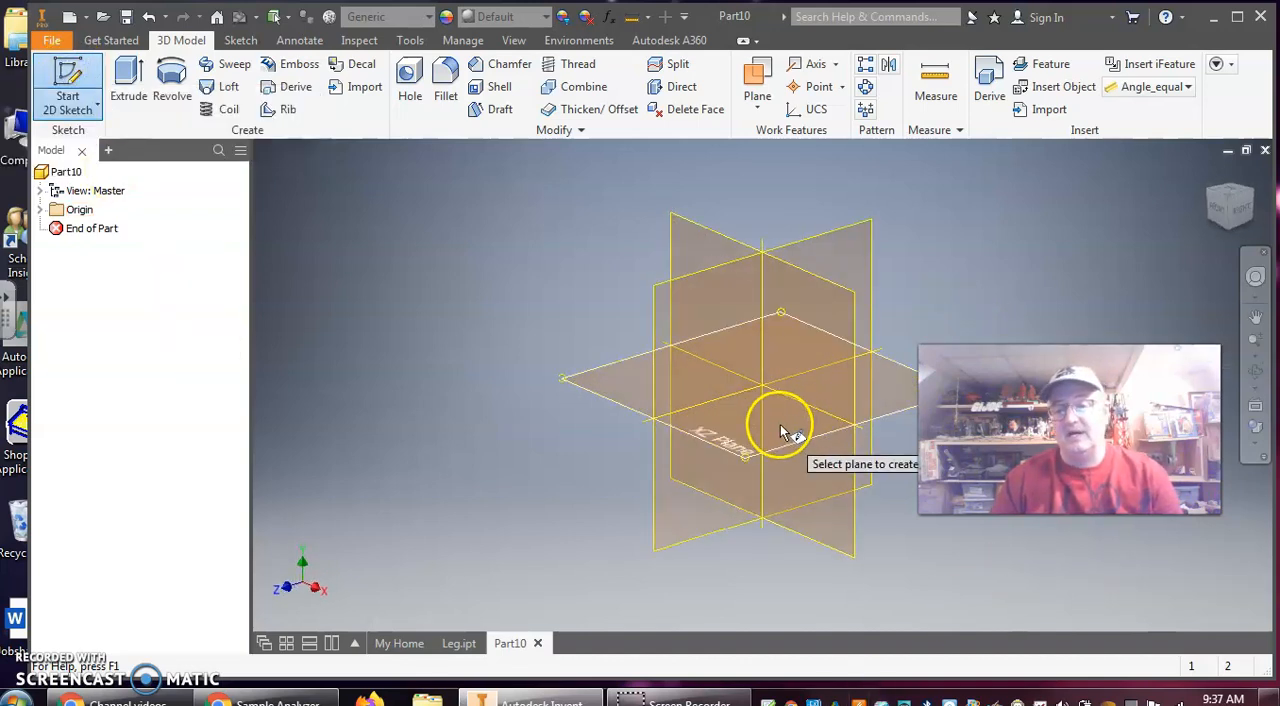
click(790, 313)
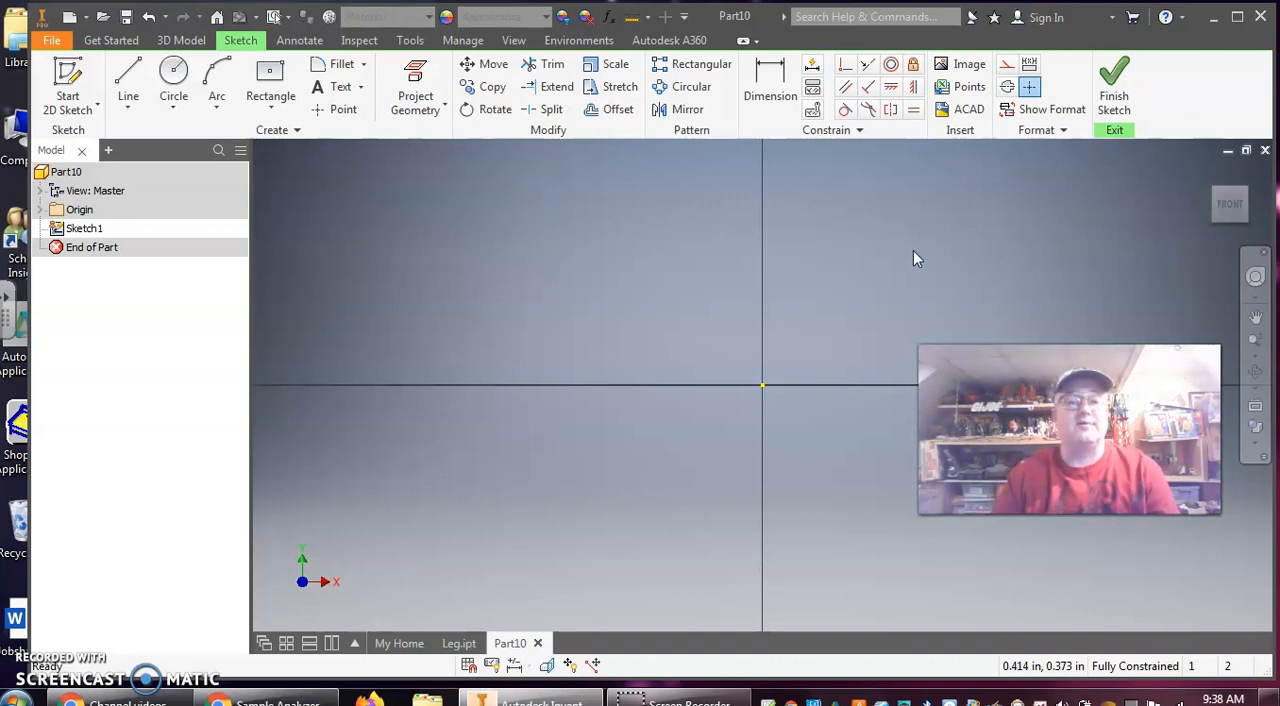
click(173, 75)
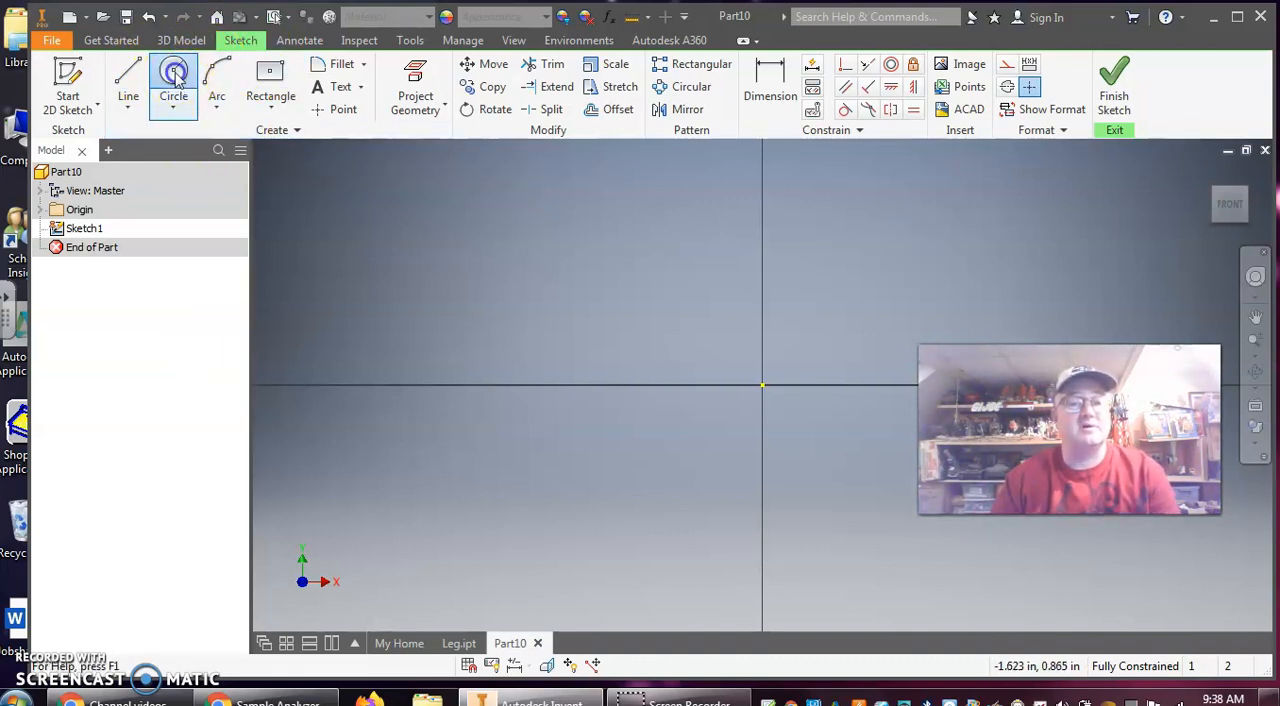
click(762, 383)
text(.390)
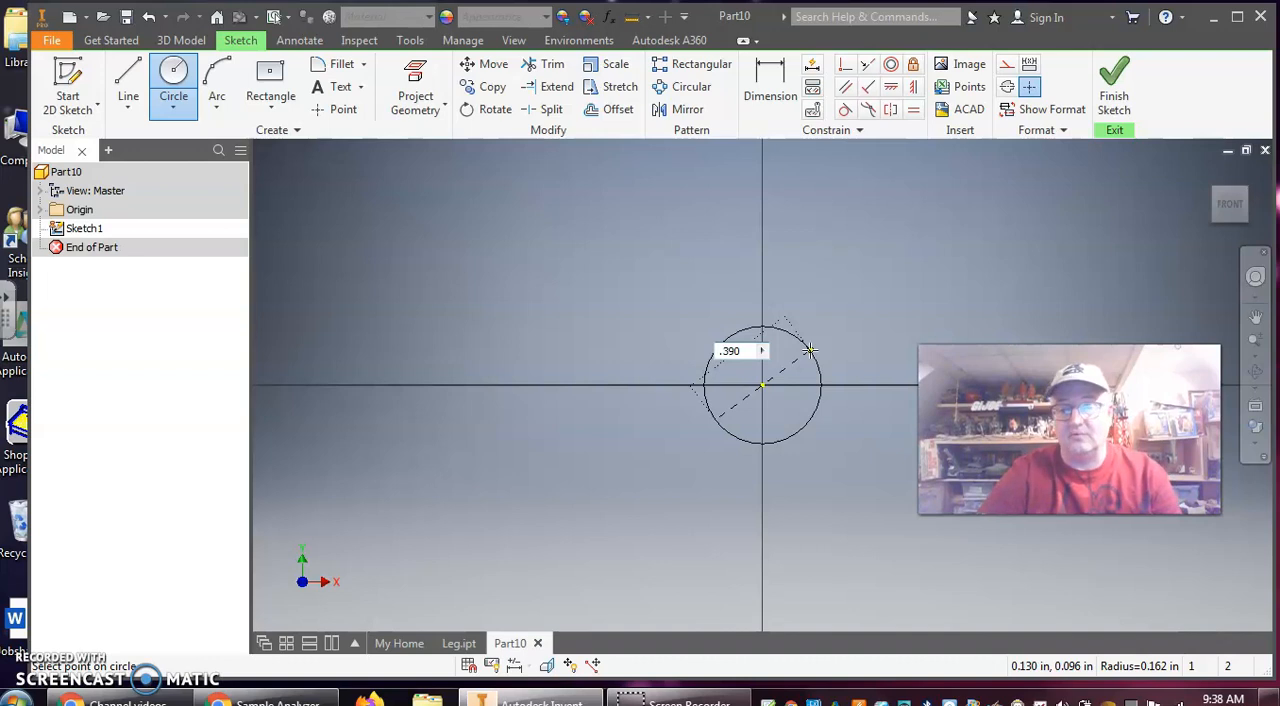
key(Return)
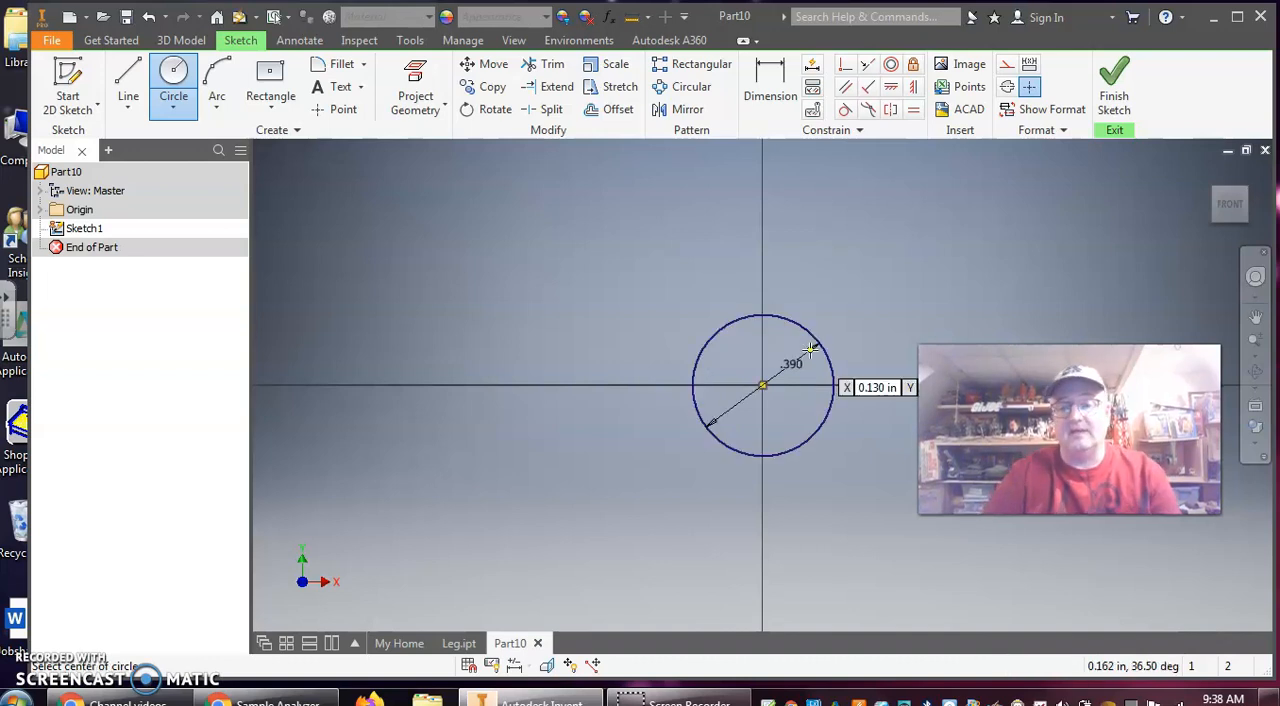
click(1116, 88)
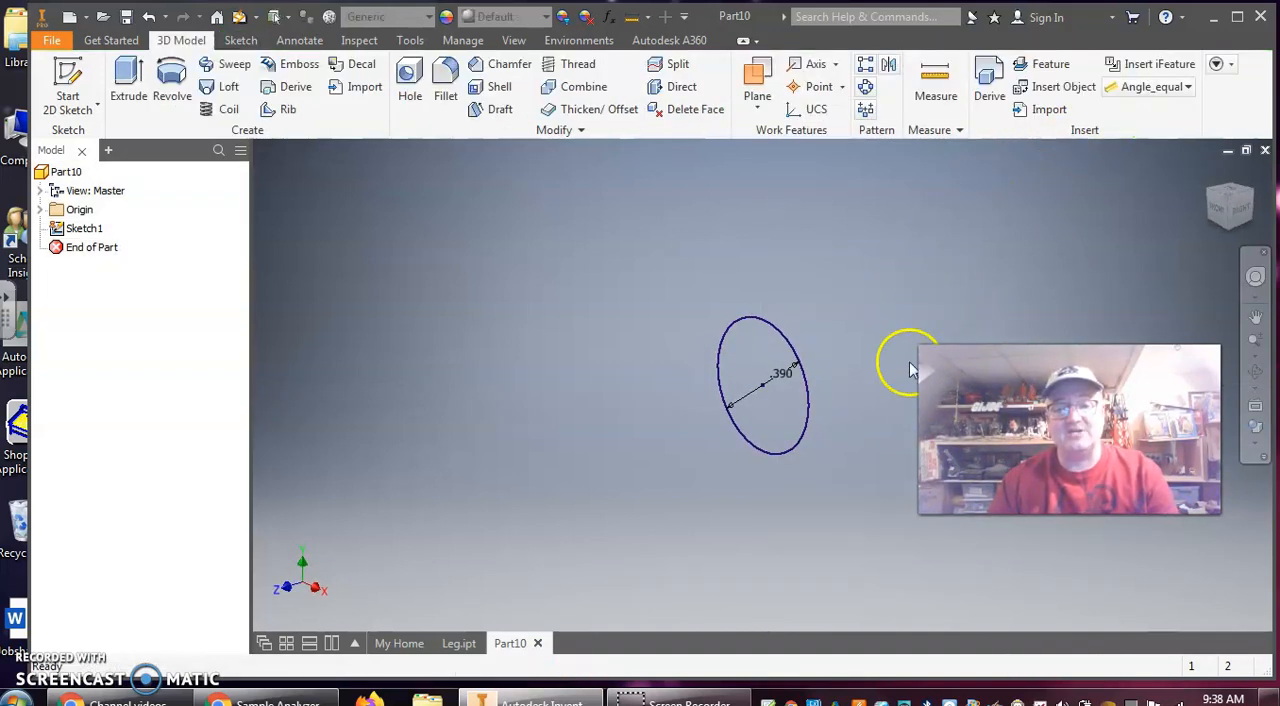
Extrude the 0.390 in circle 0.35 in as a new solid in Direction 2, behind the sketch plane
click(128, 86)
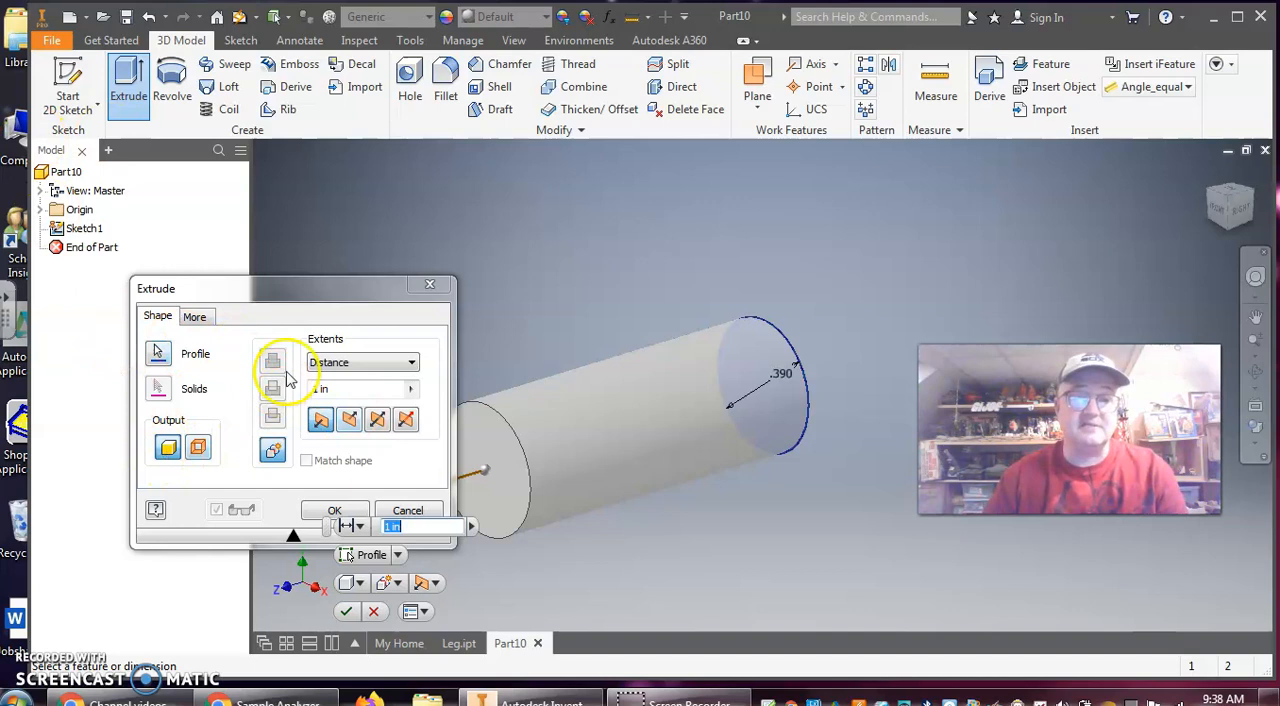
click(366, 390)
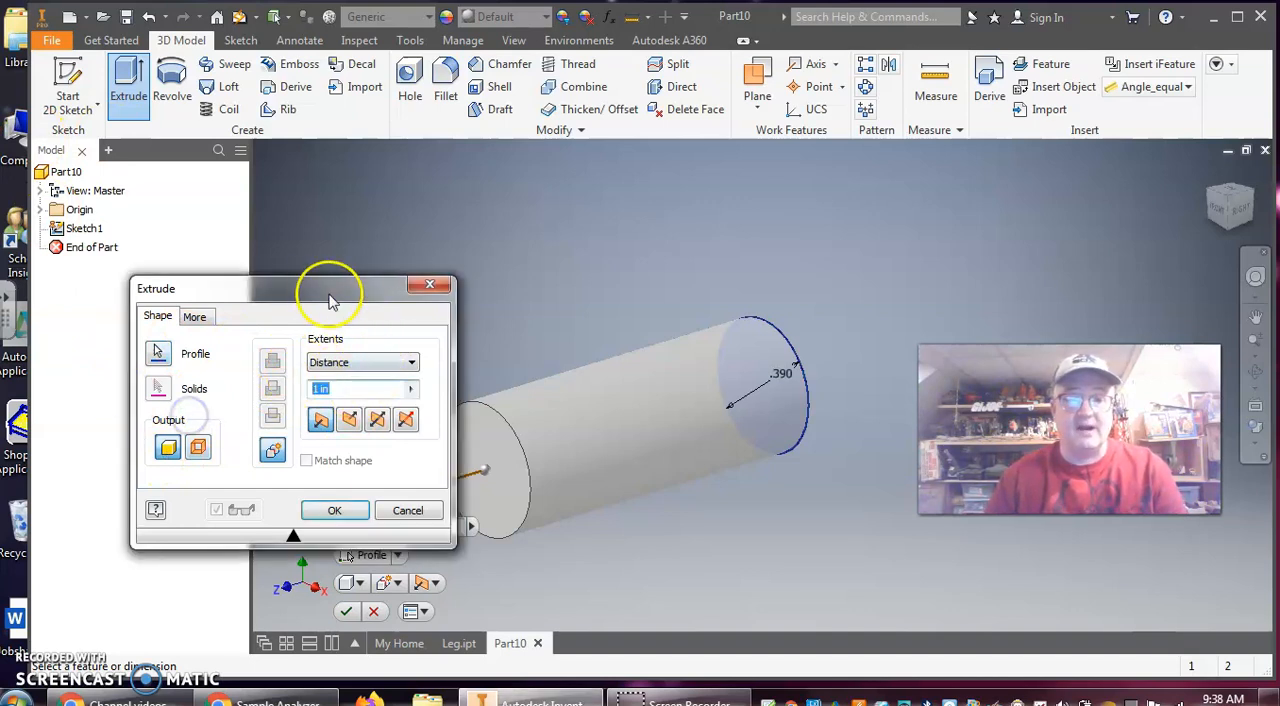
text(.)
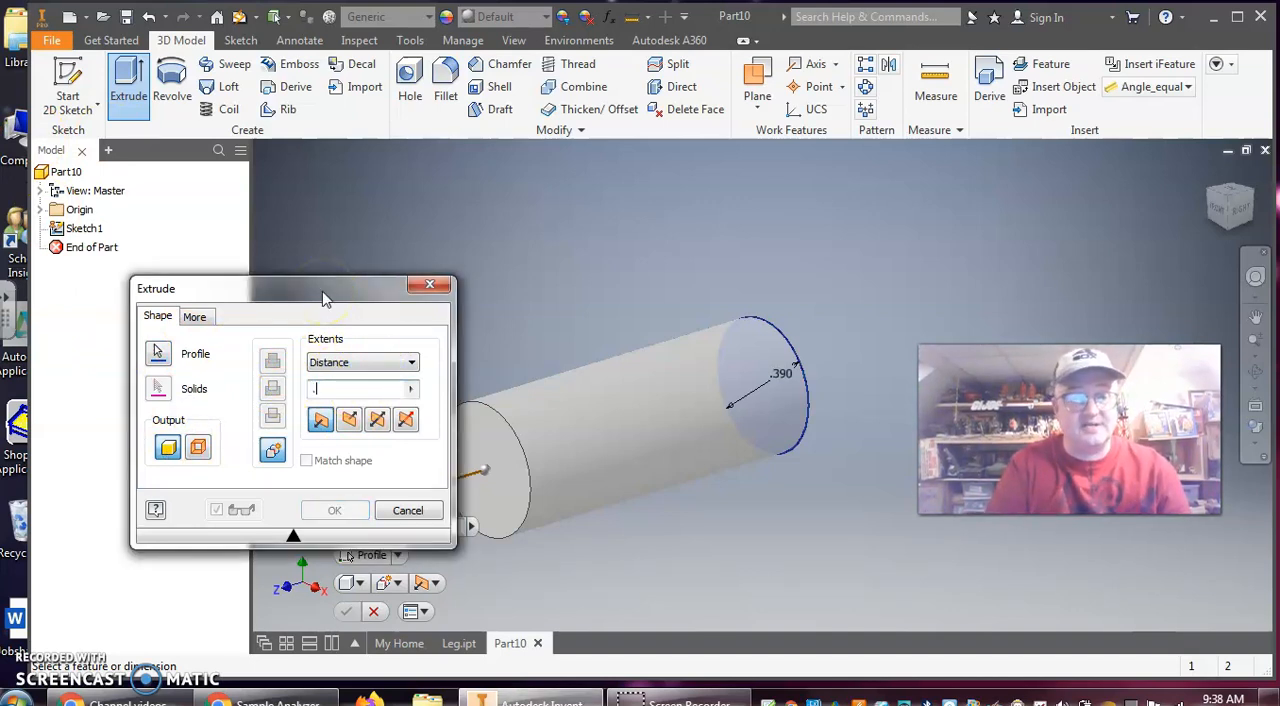
text(35)
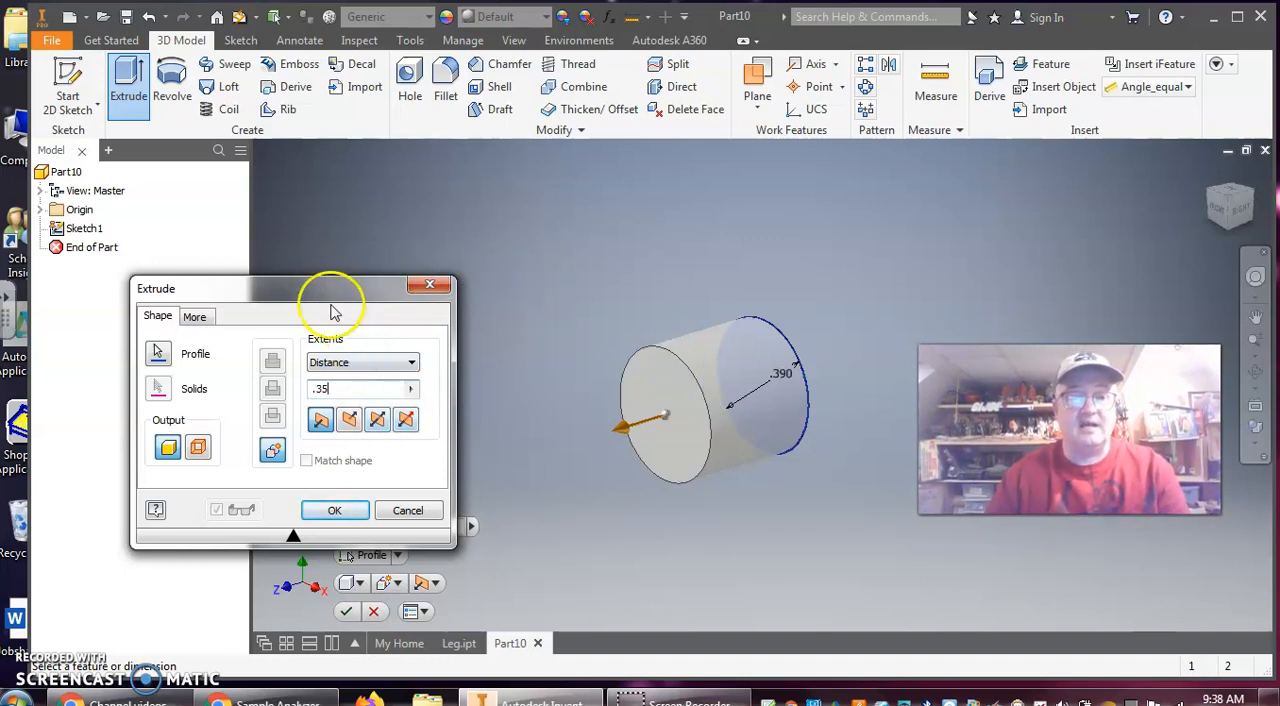
click(356, 425)
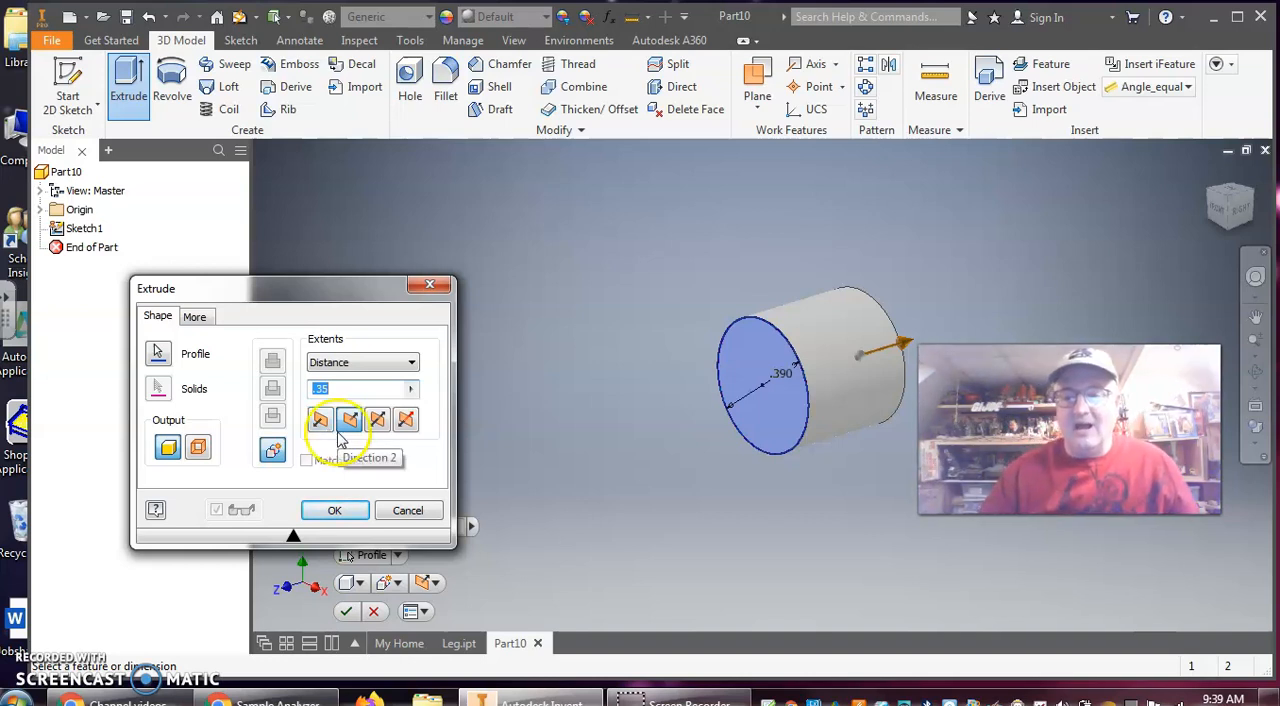
click(503, 364)
click(335, 511)
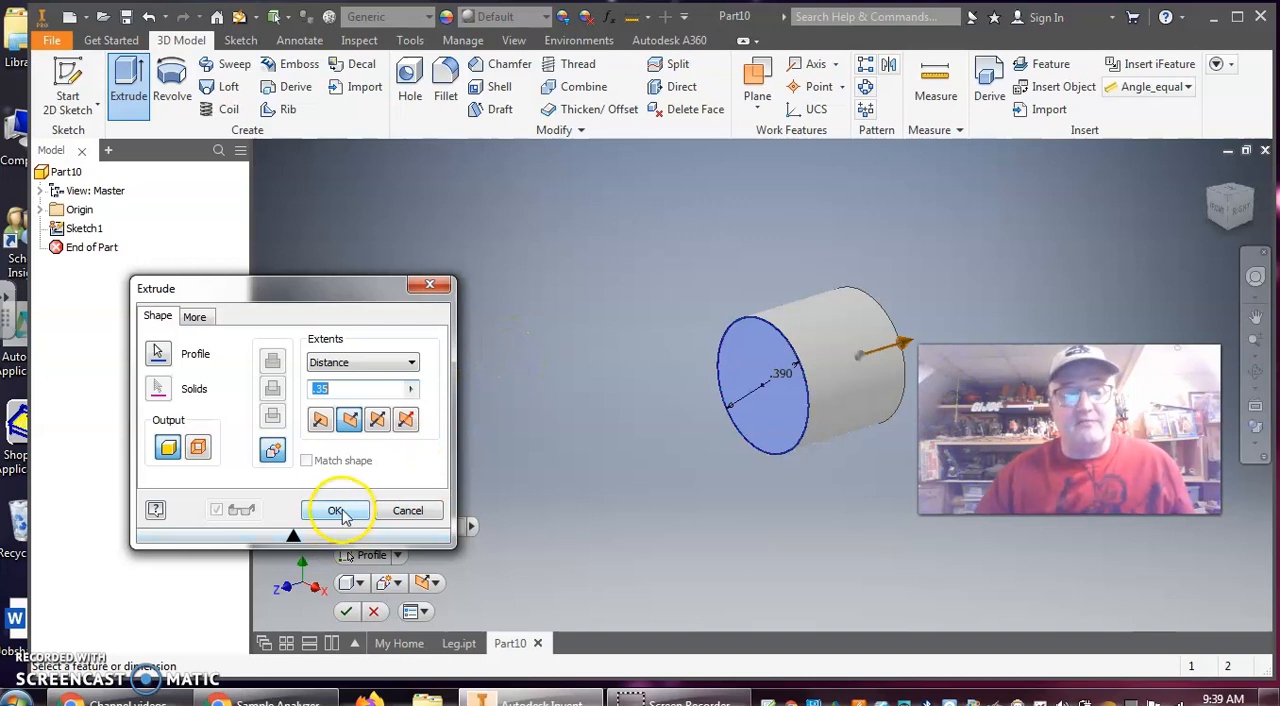
click(337, 512)
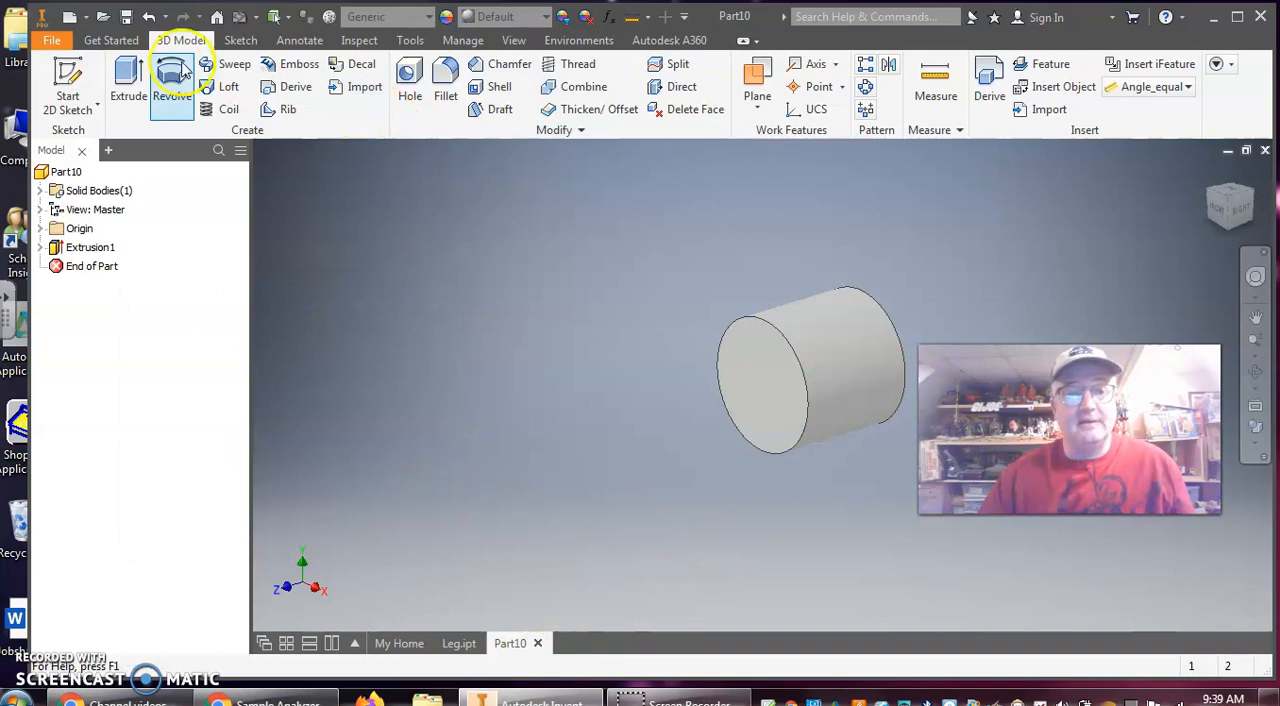
Sketch a 0.375 in diameter circle centred on the cylinder's front face and finish the sketch
click(84, 77)
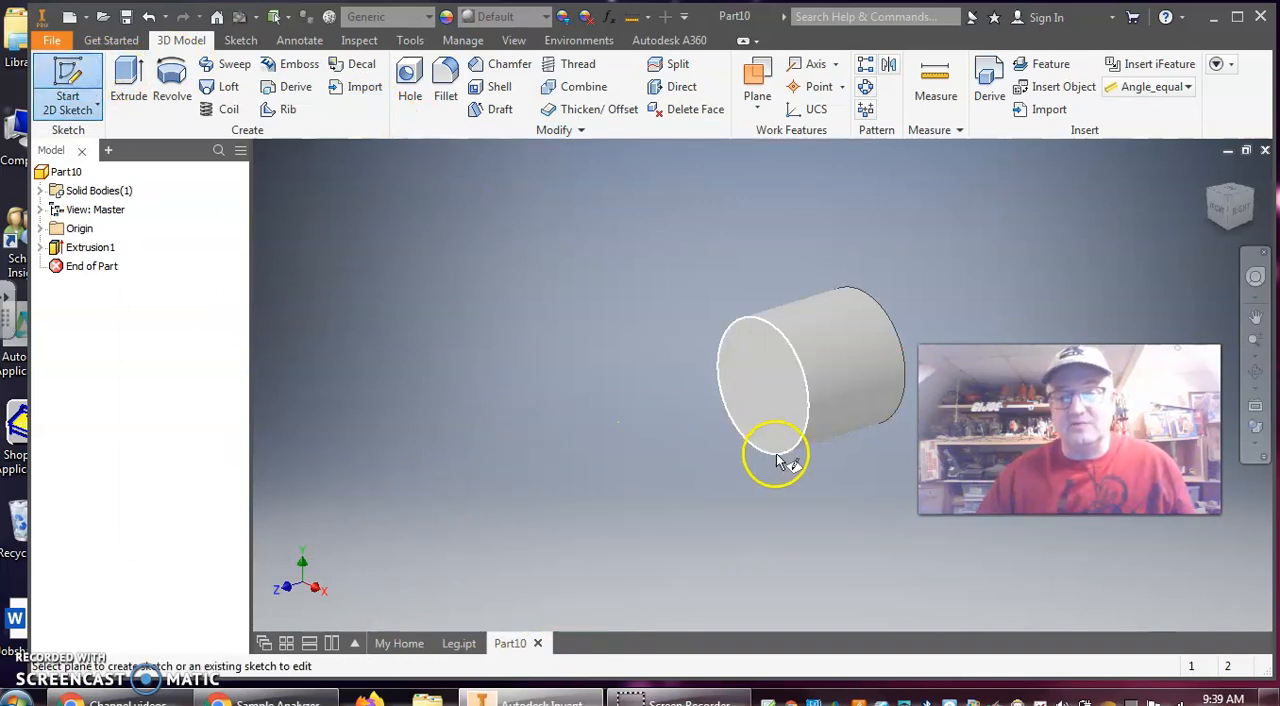
click(785, 400)
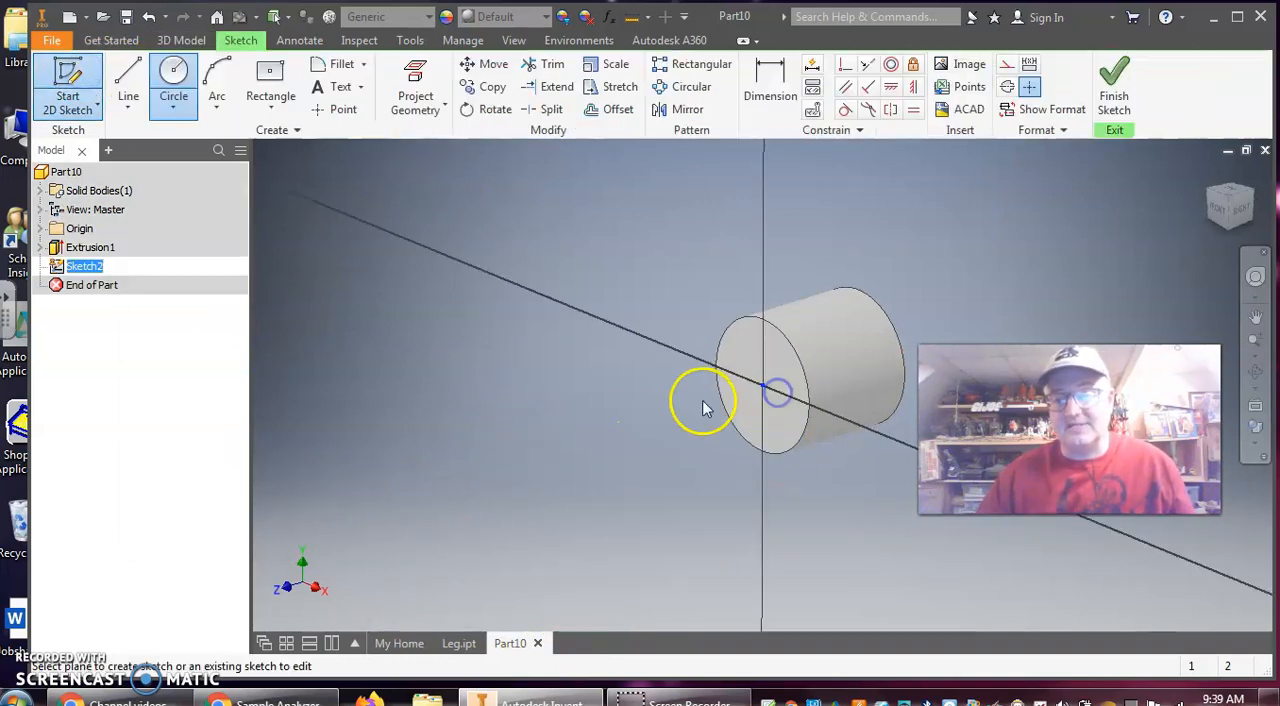
click(180, 82)
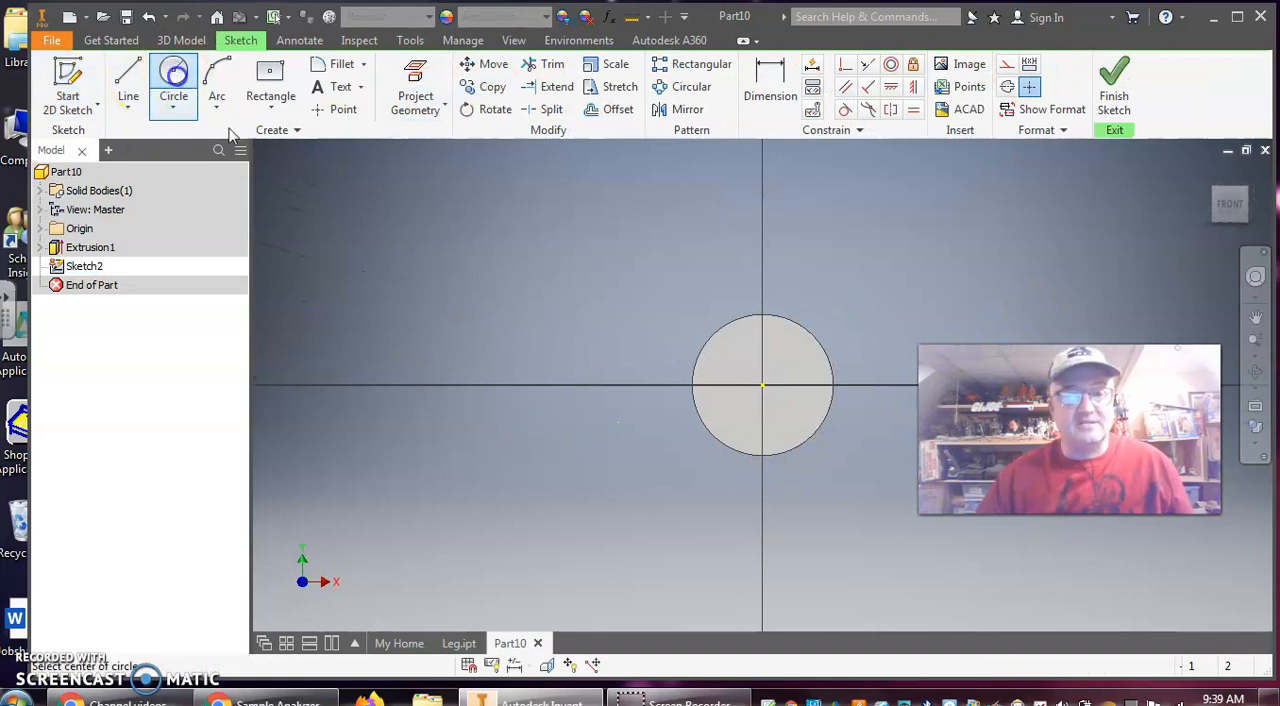
click(765, 385)
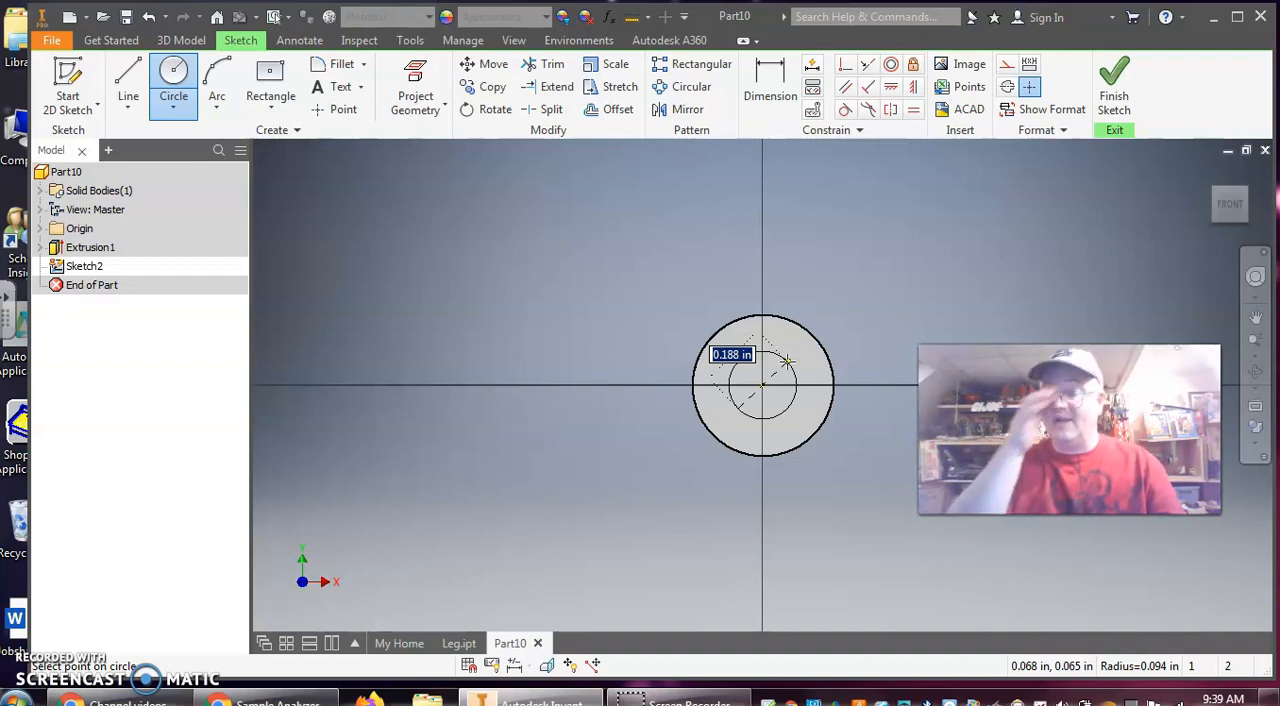
text(.375)
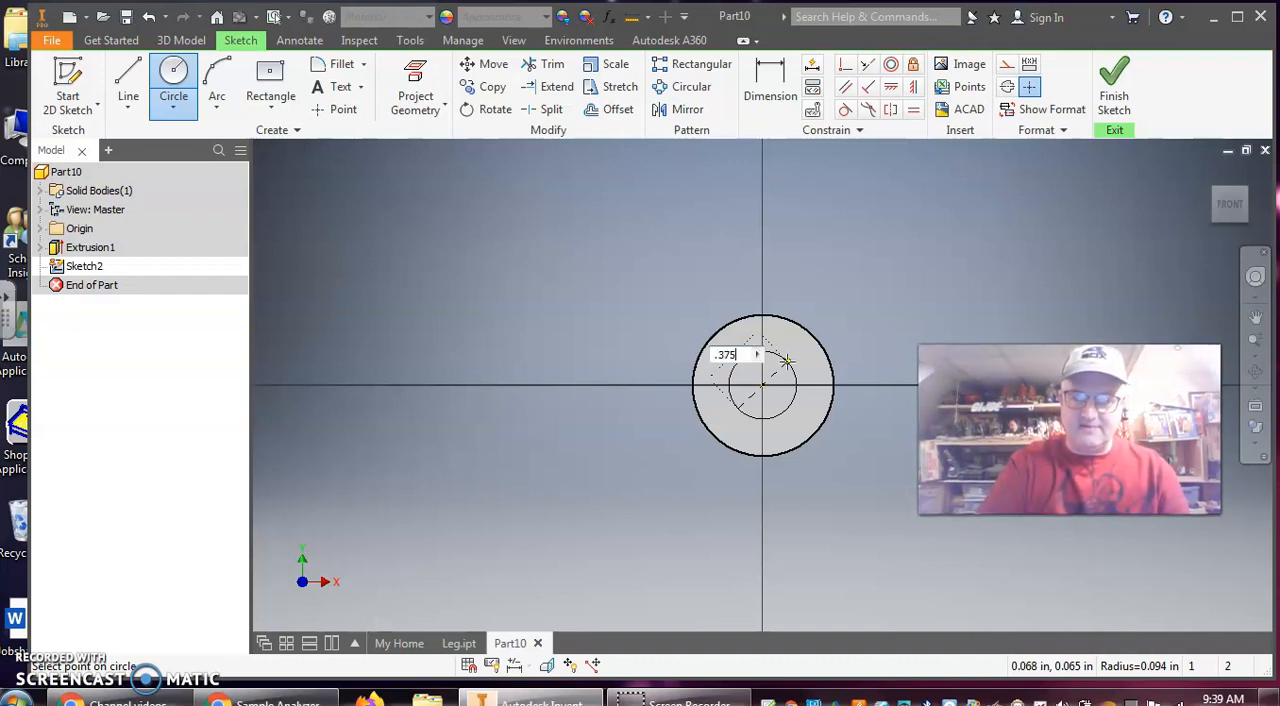
key(Return)
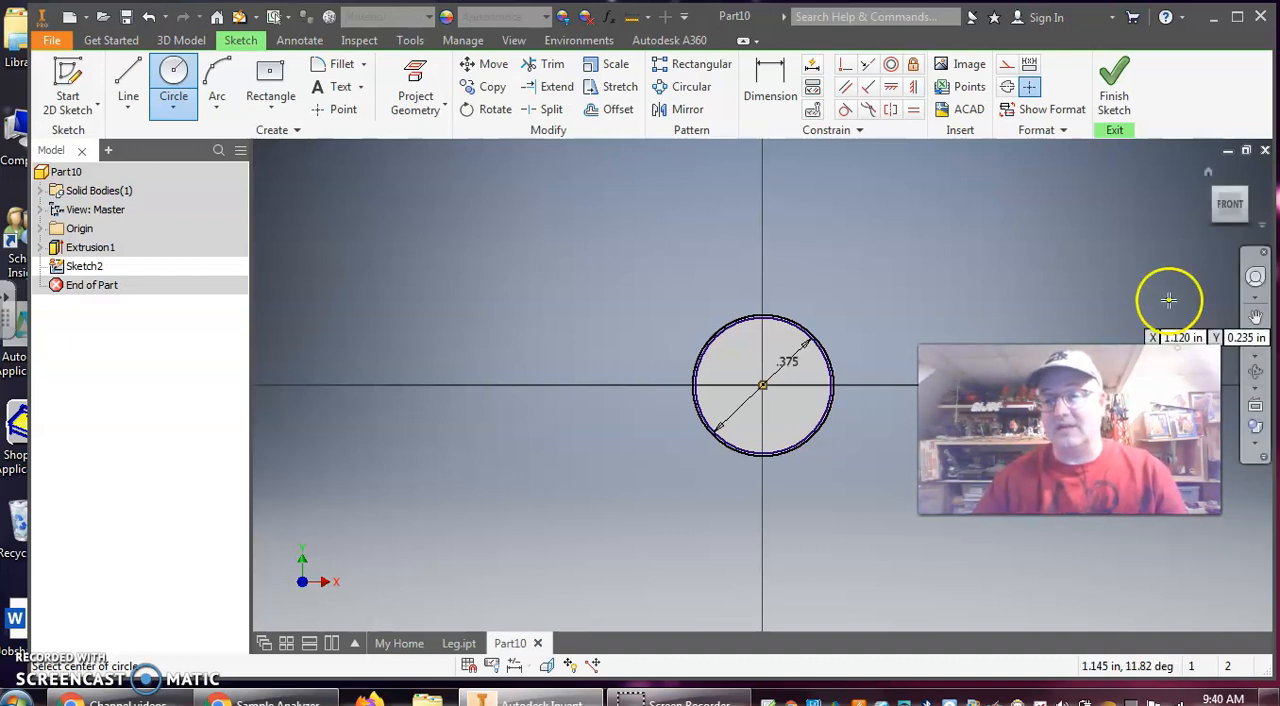
click(1115, 93)
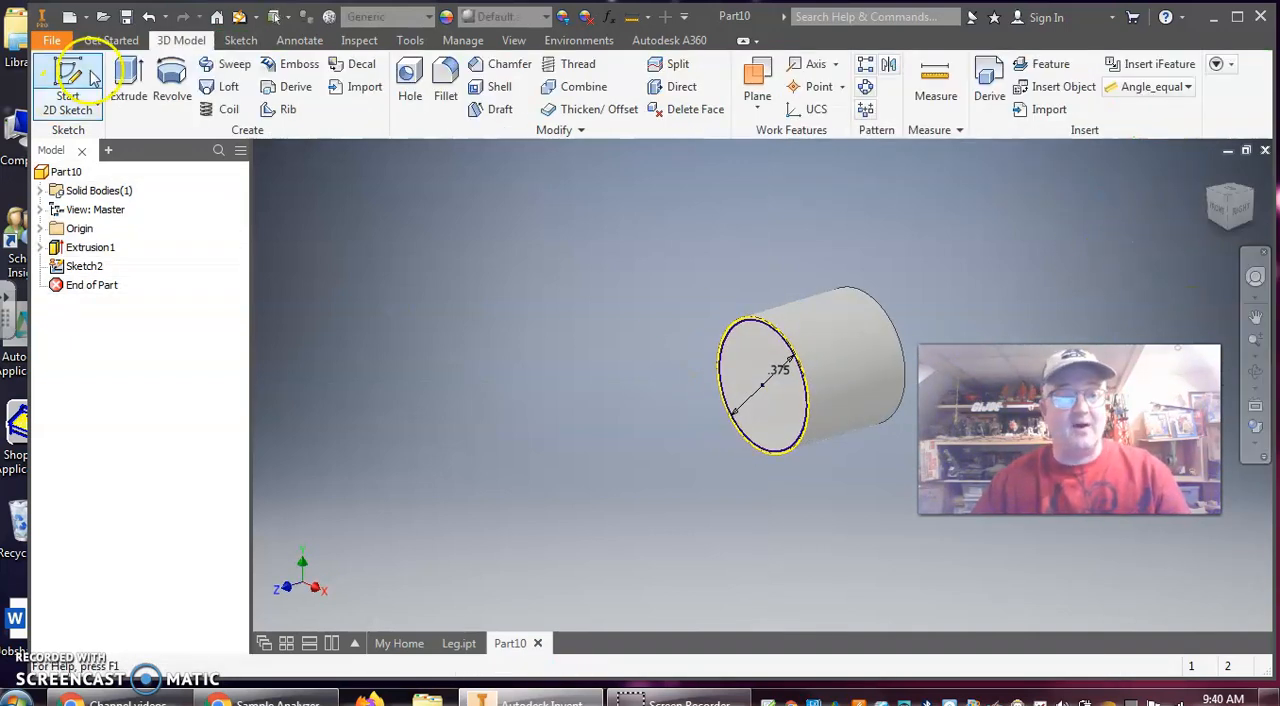
Extrude the 0.375 in circle 0.385 in outward from the cylinder's front face, joined to the existing body
click(128, 82)
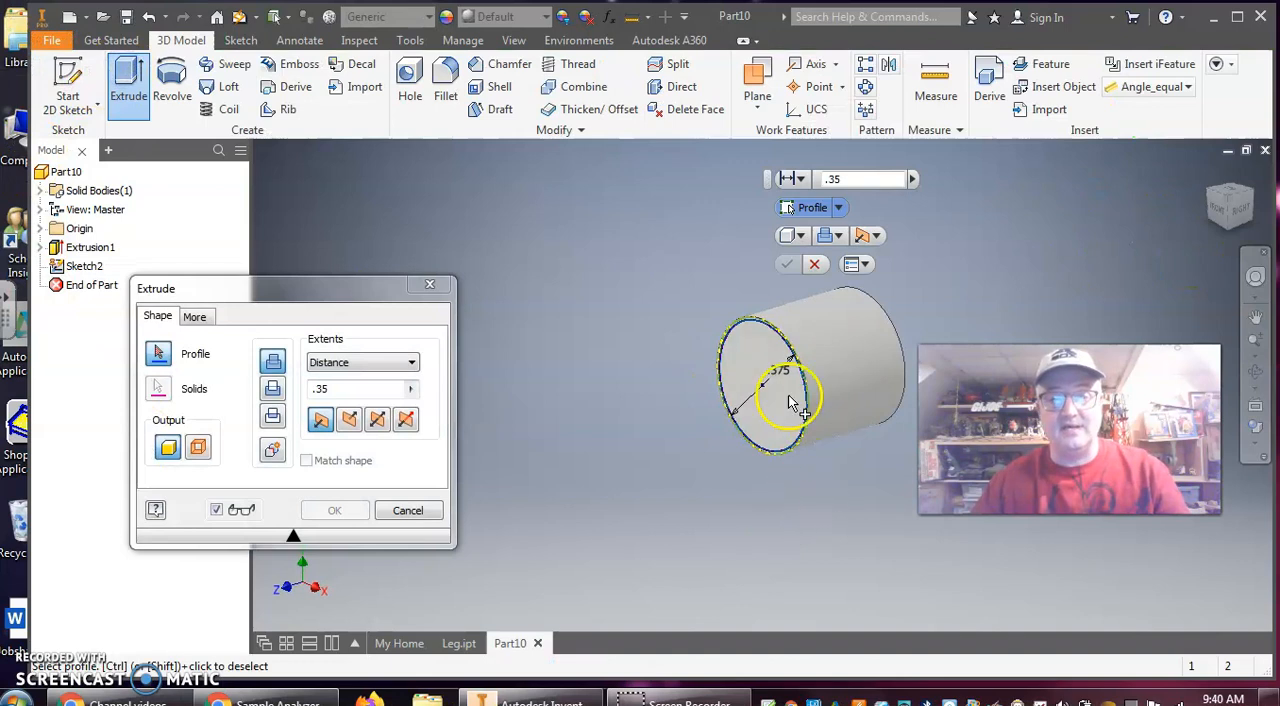
click(752, 358)
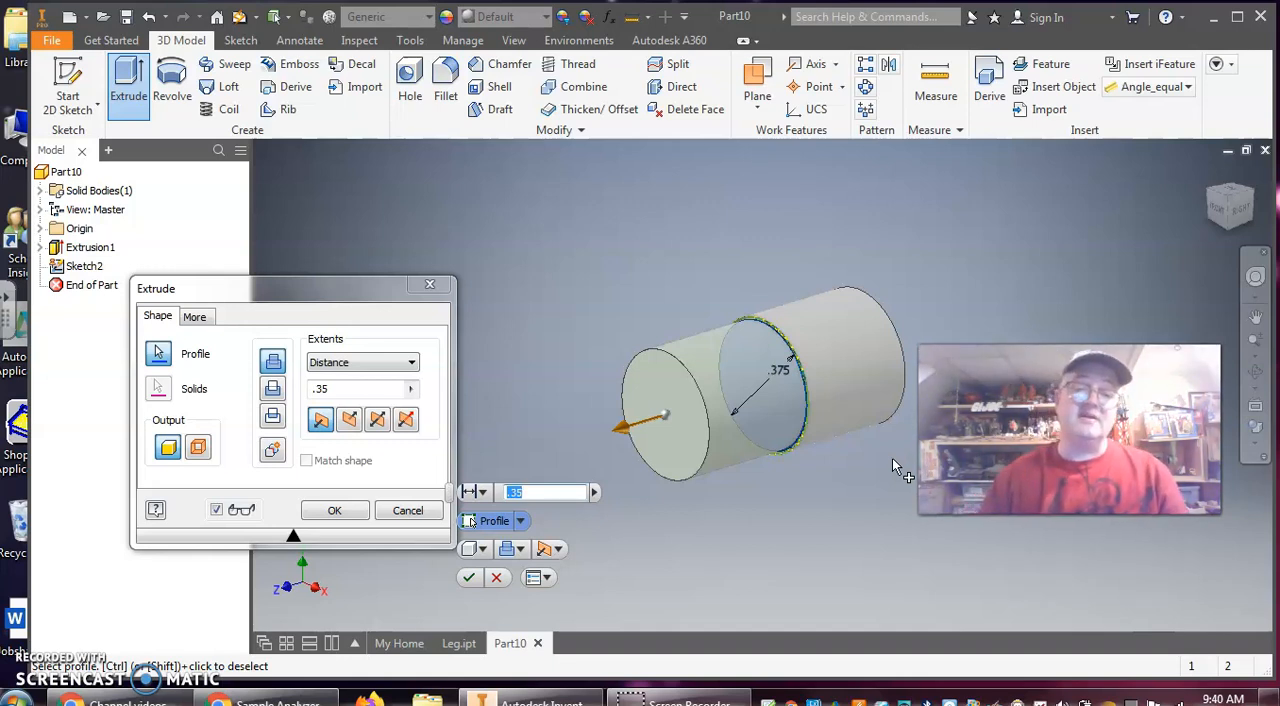
click(322, 389)
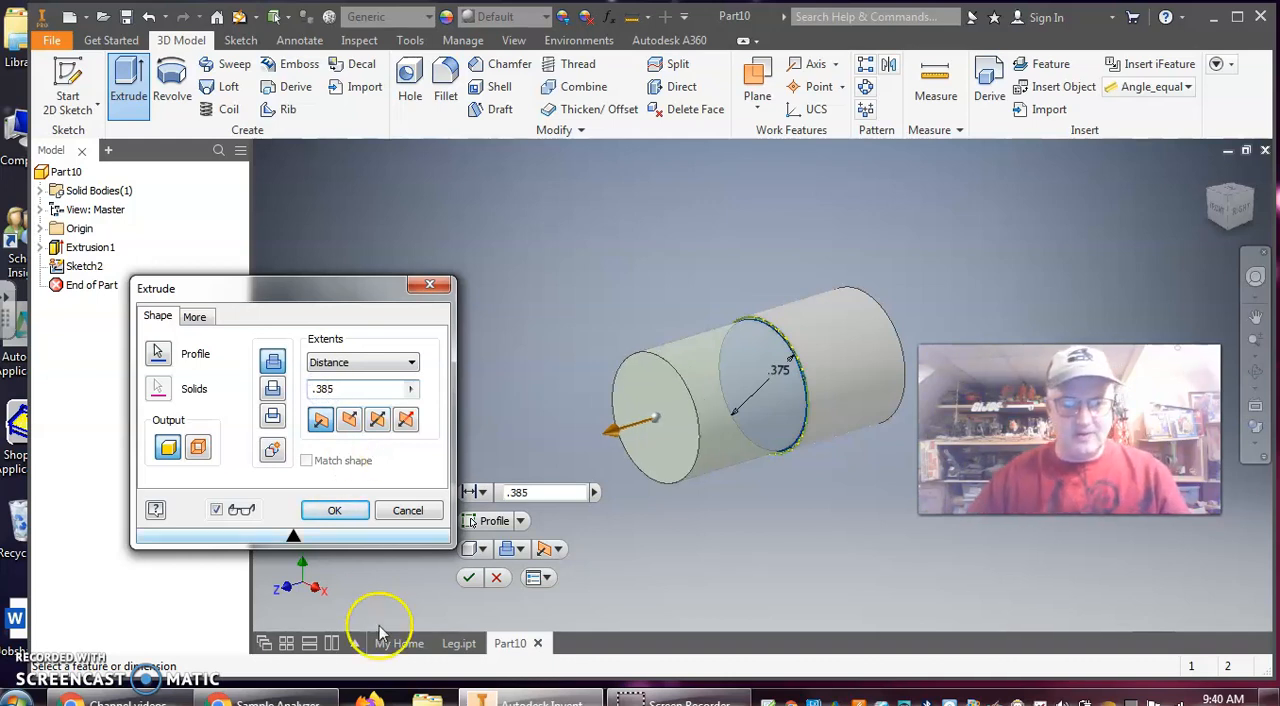
click(335, 509)
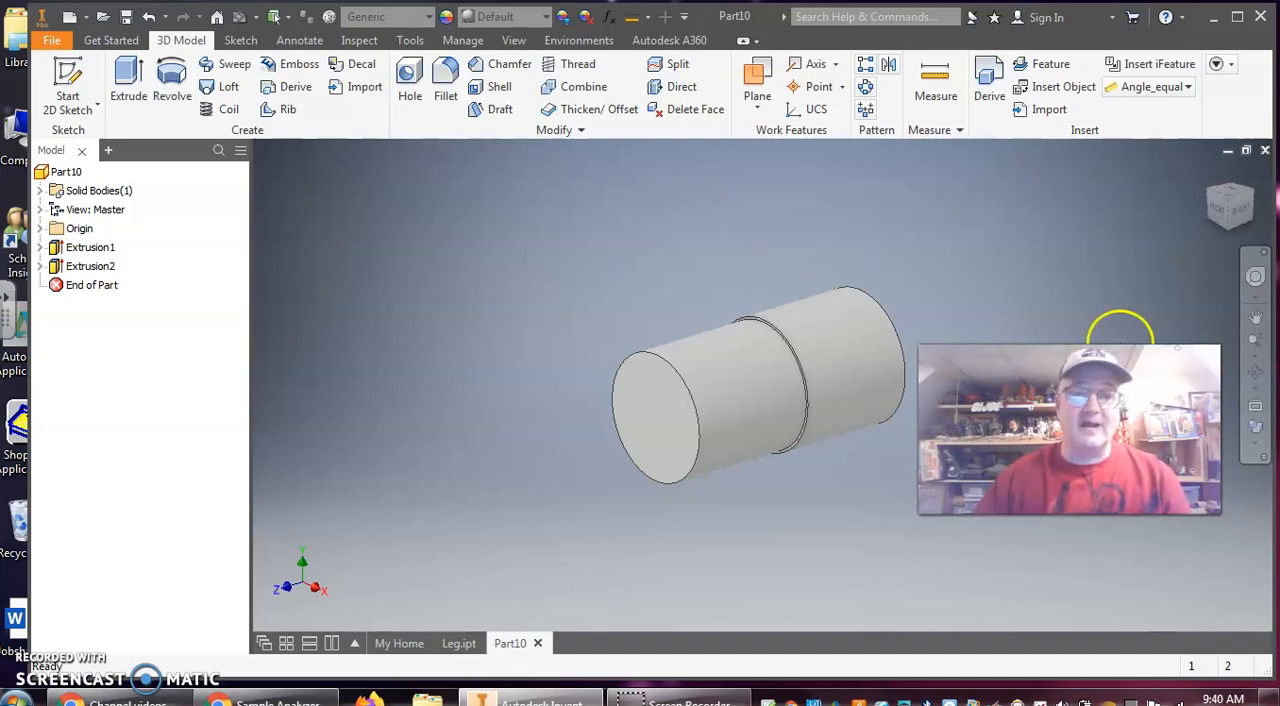
Start a hole on the front face of the narrower cylinder with Concentric placement, referenced to that face's circular edge
click(408, 75)
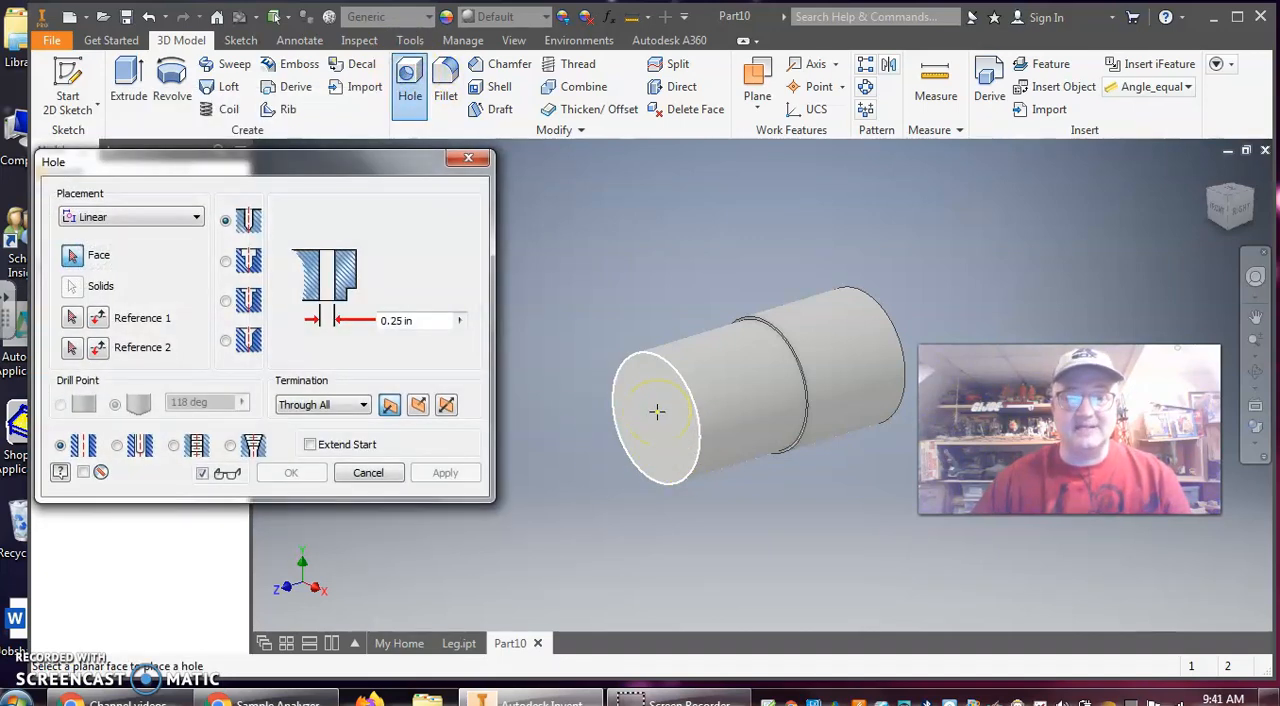
click(665, 413)
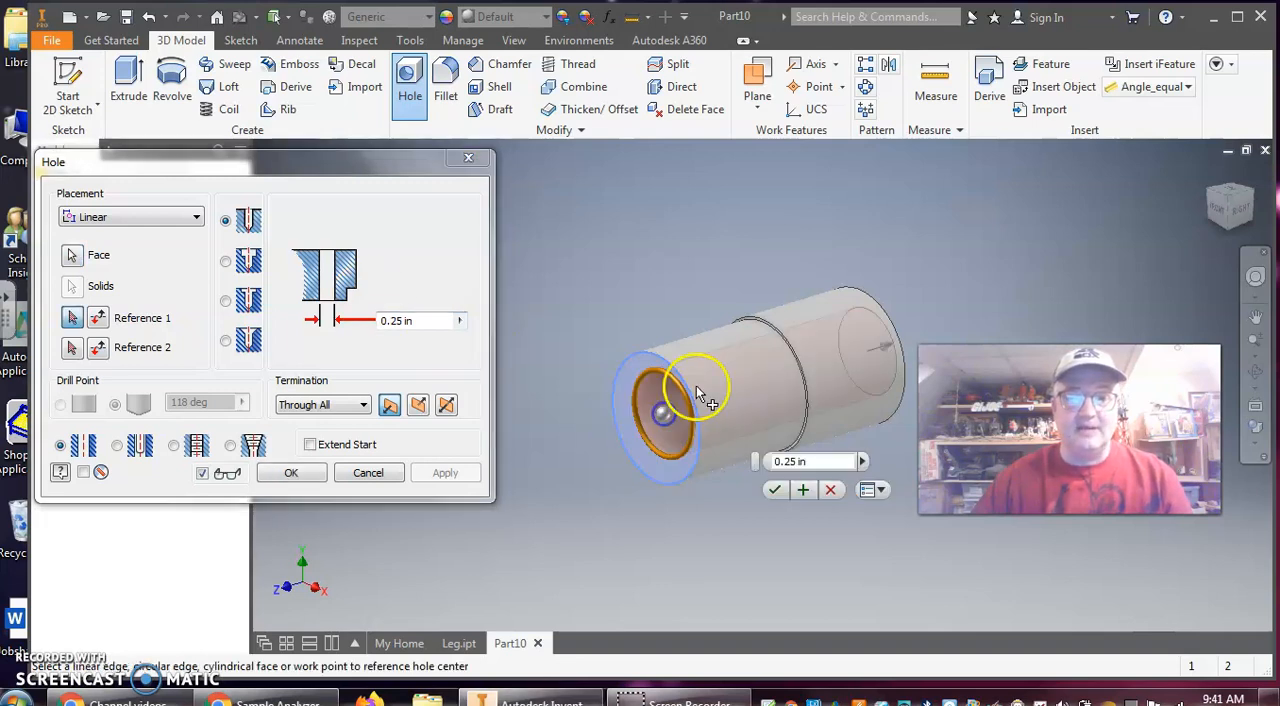
click(192, 217)
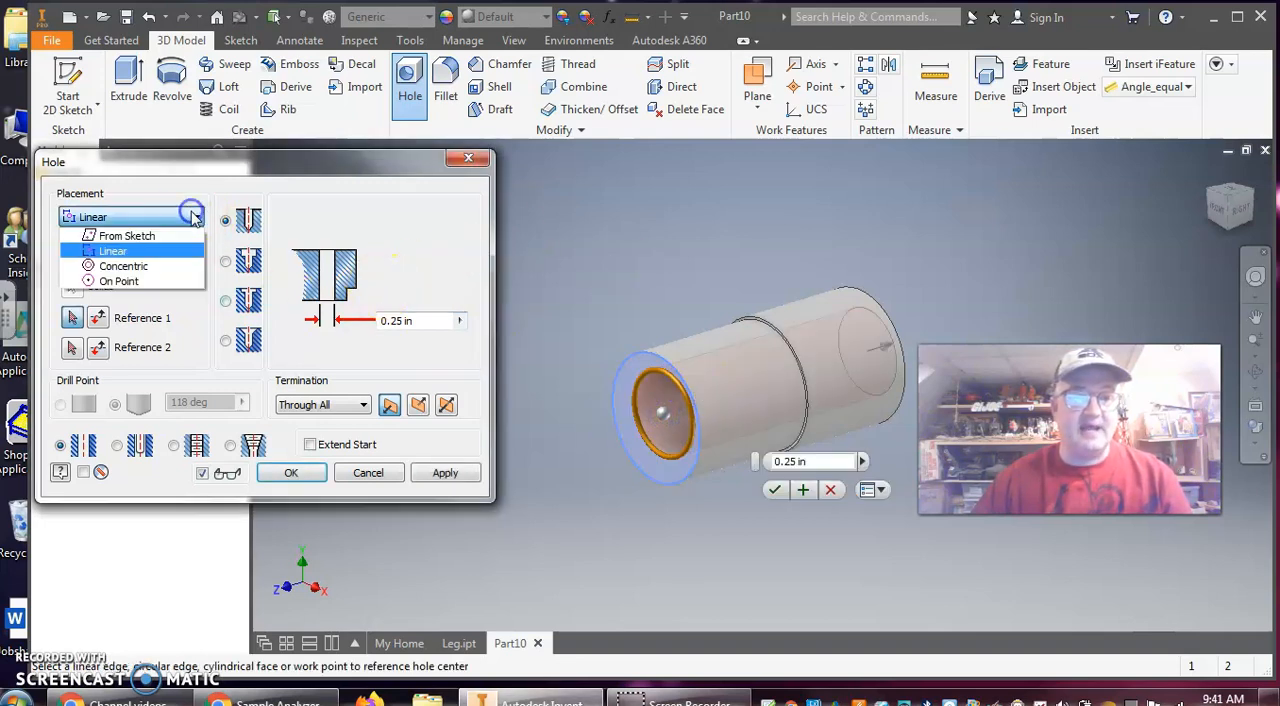
click(160, 266)
click(646, 374)
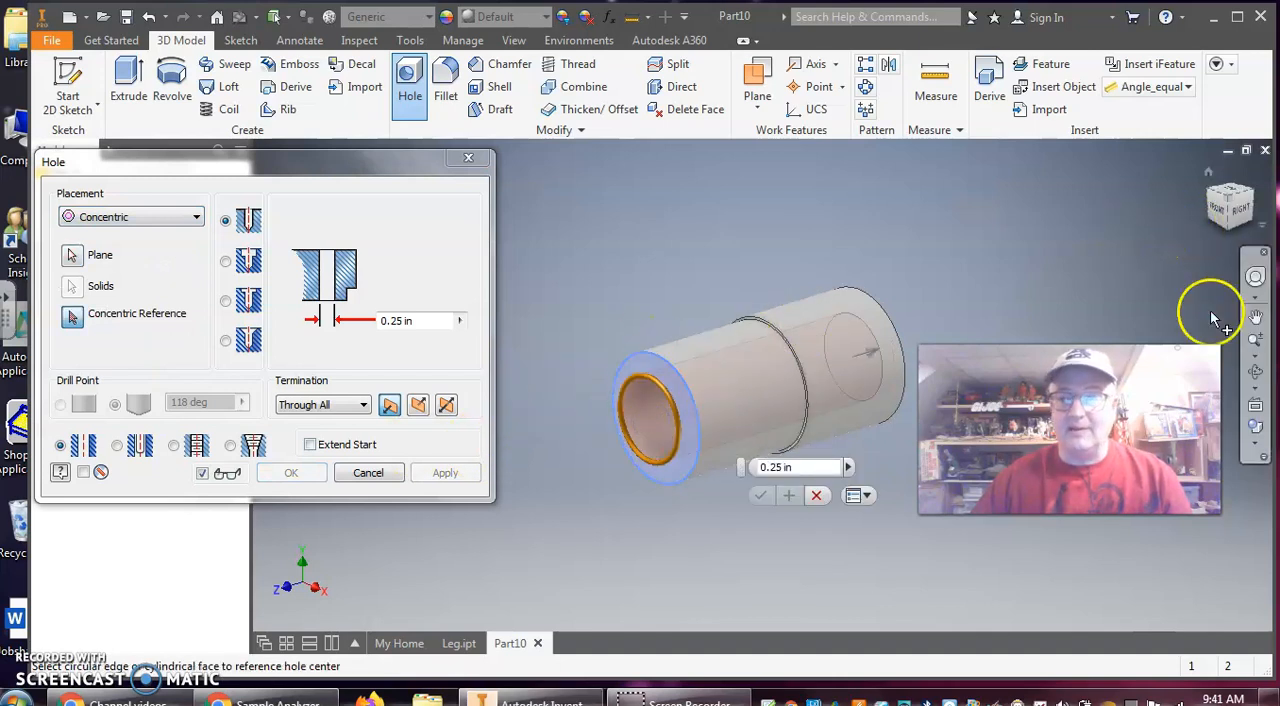
click(1220, 207)
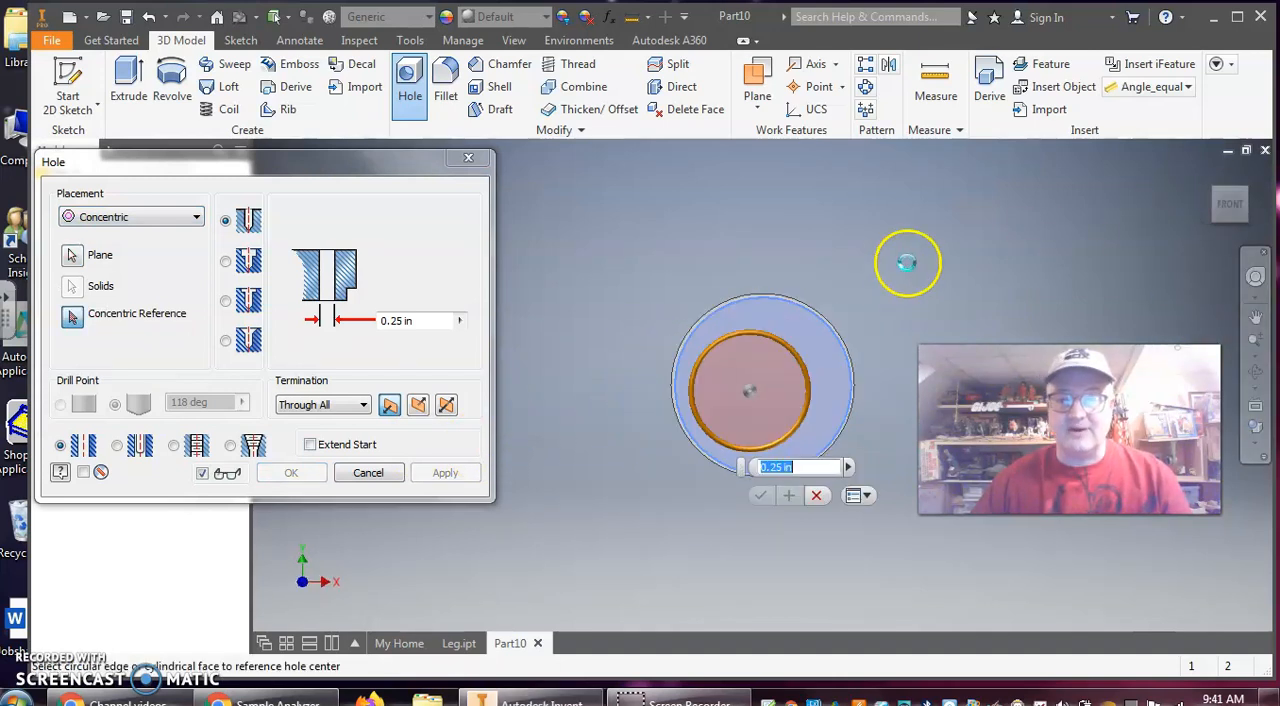
click(823, 313)
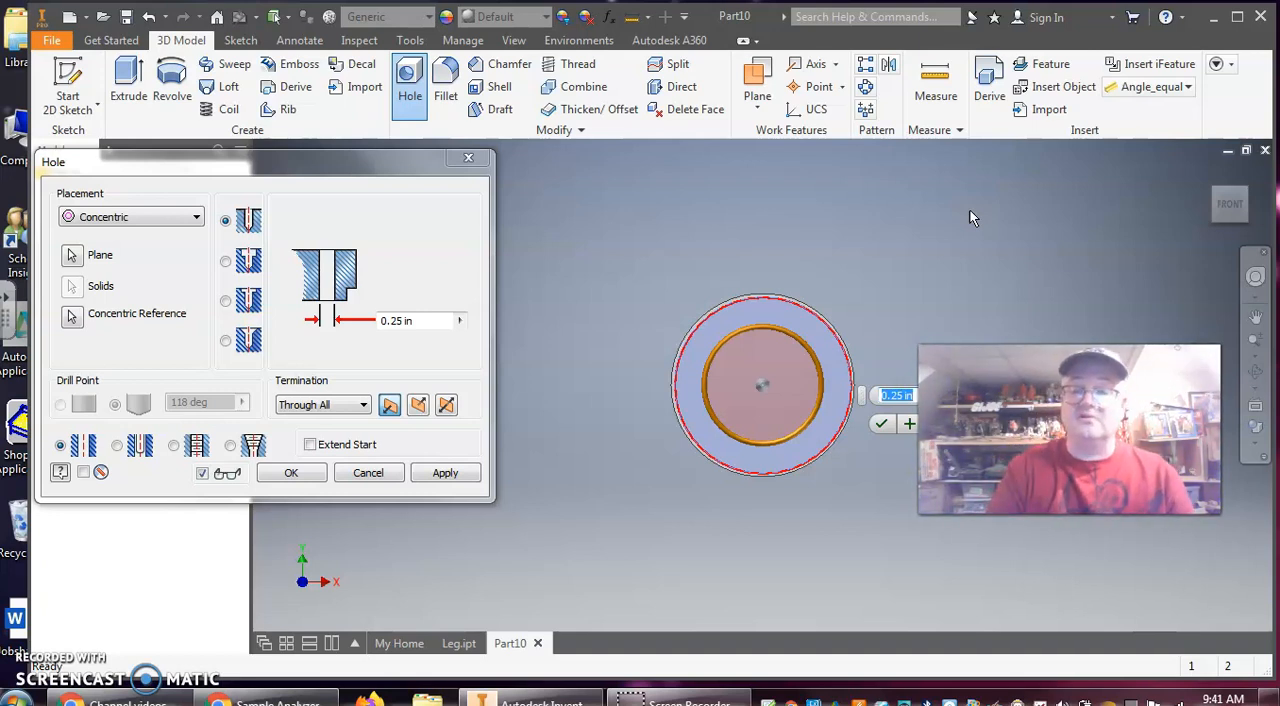
Give the concentric hole a 0.245 in diameter, Distance termination 0.67 in deep and a flat drill point, and create it
text(.245)
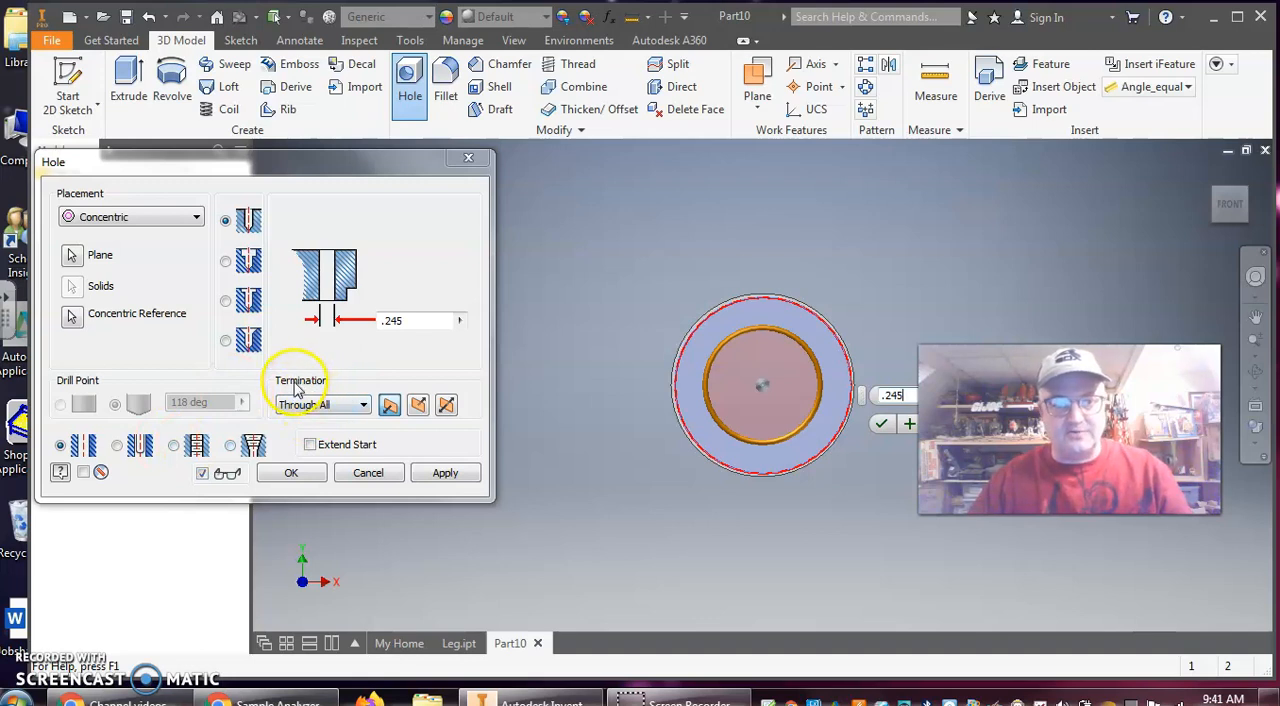
click(362, 404)
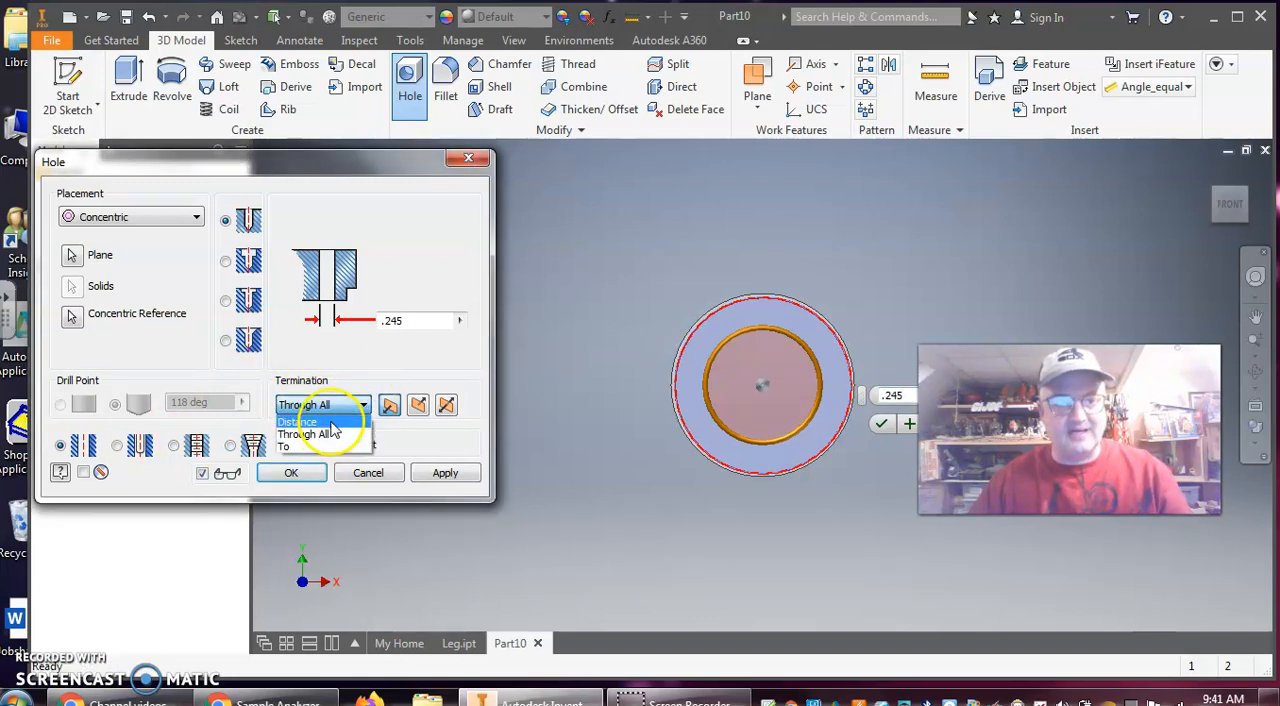
click(297, 421)
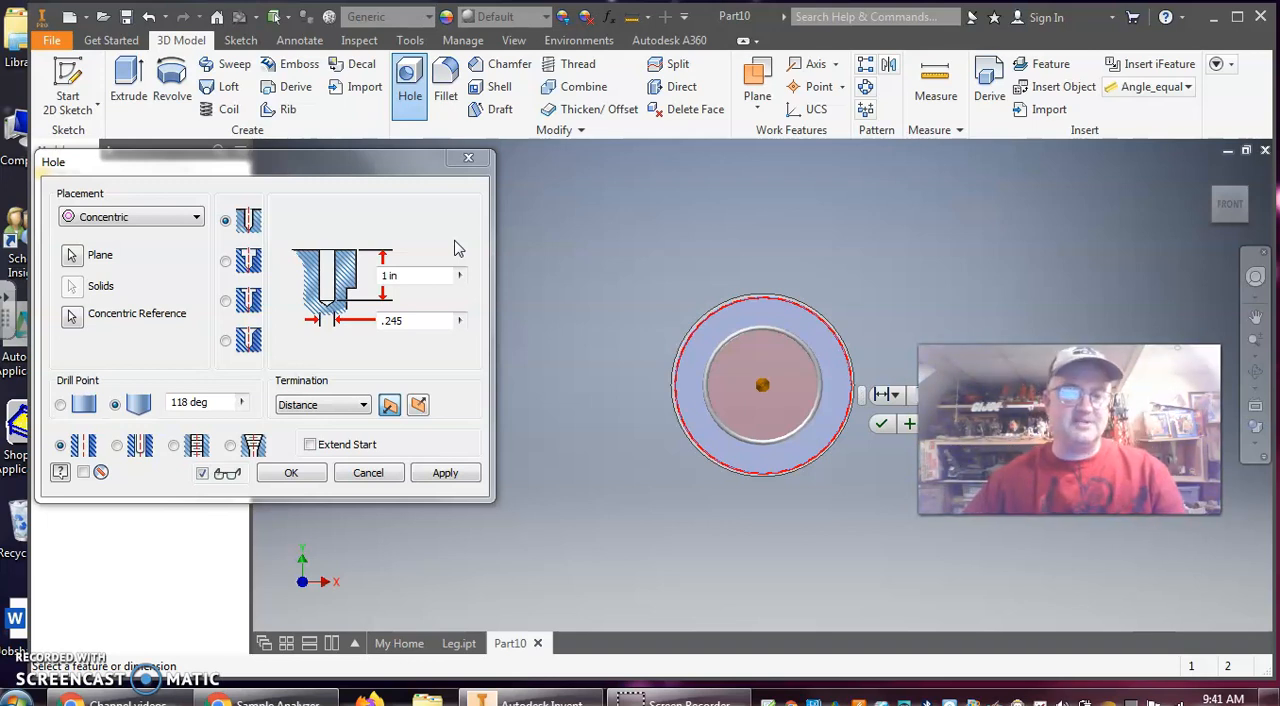
click(418, 274)
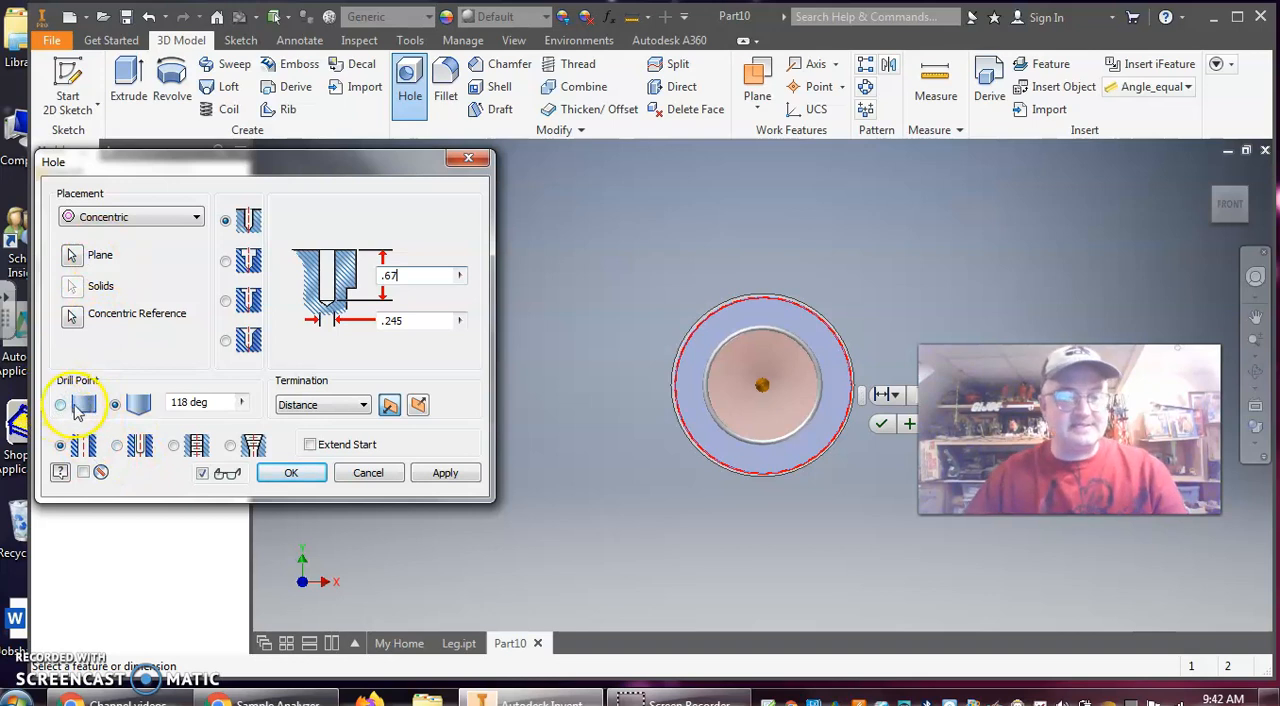
drag(271, 163, 491, 156)
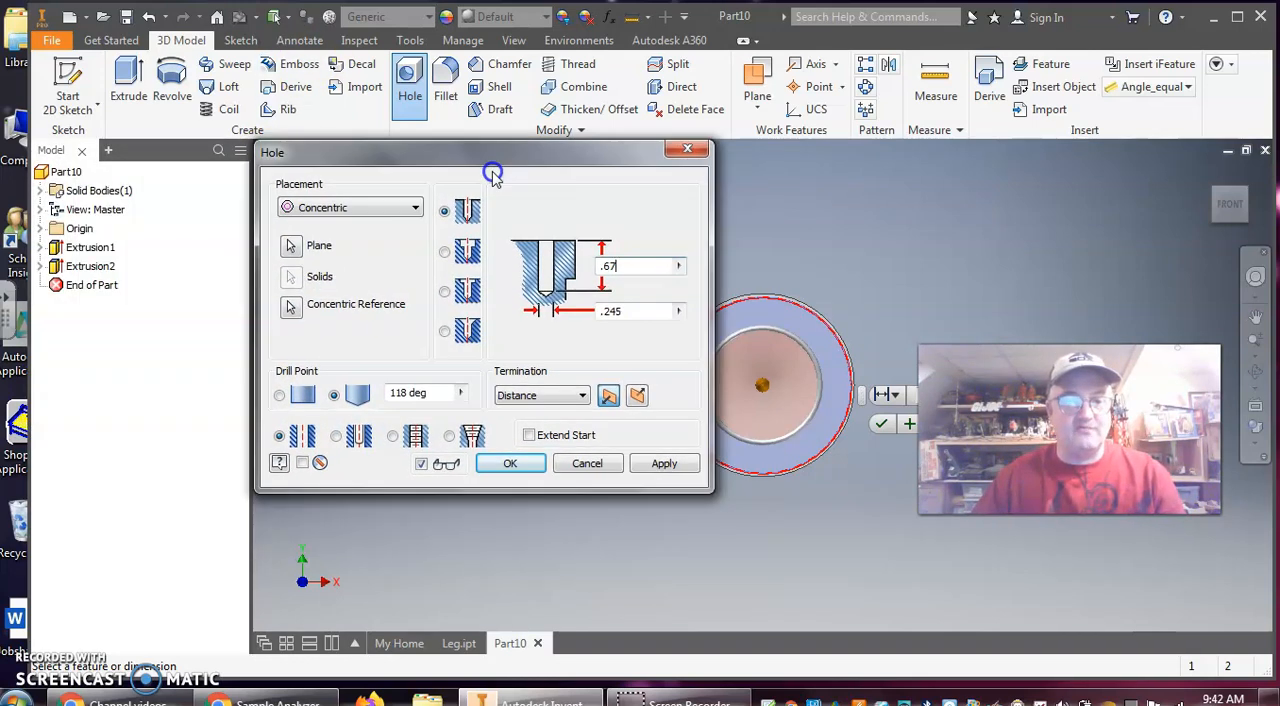
click(292, 394)
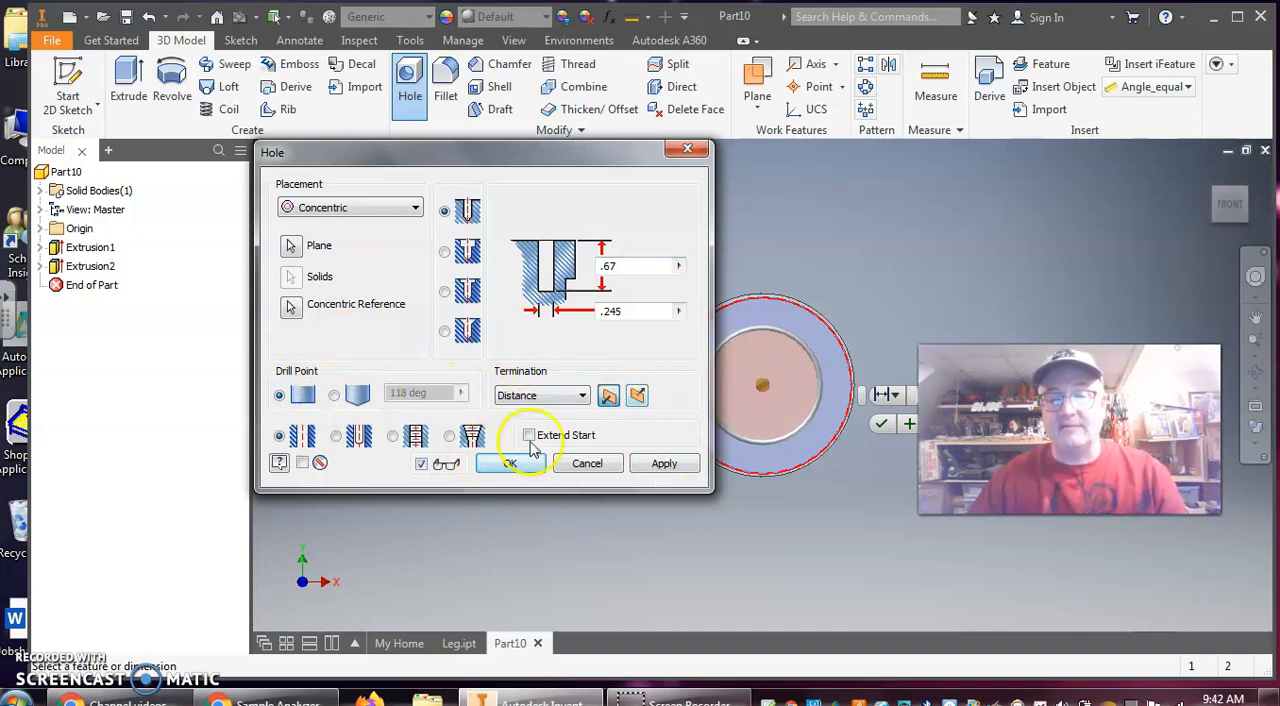
click(660, 463)
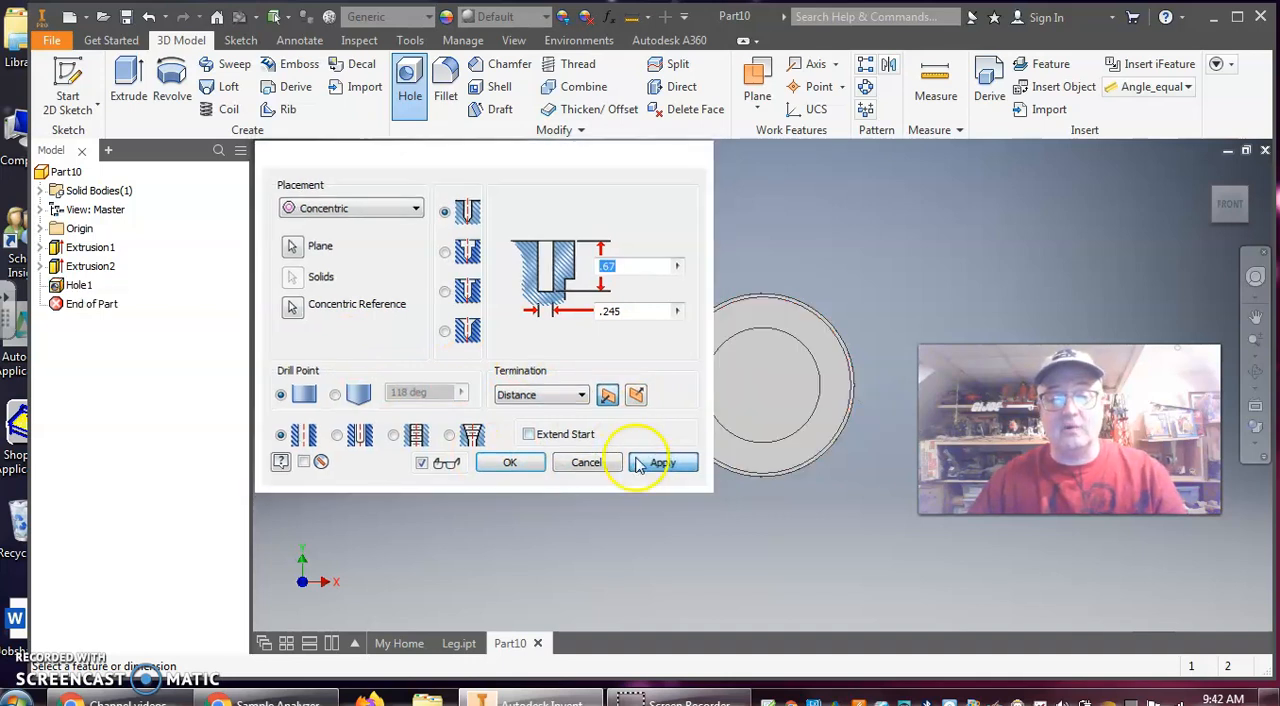
click(586, 462)
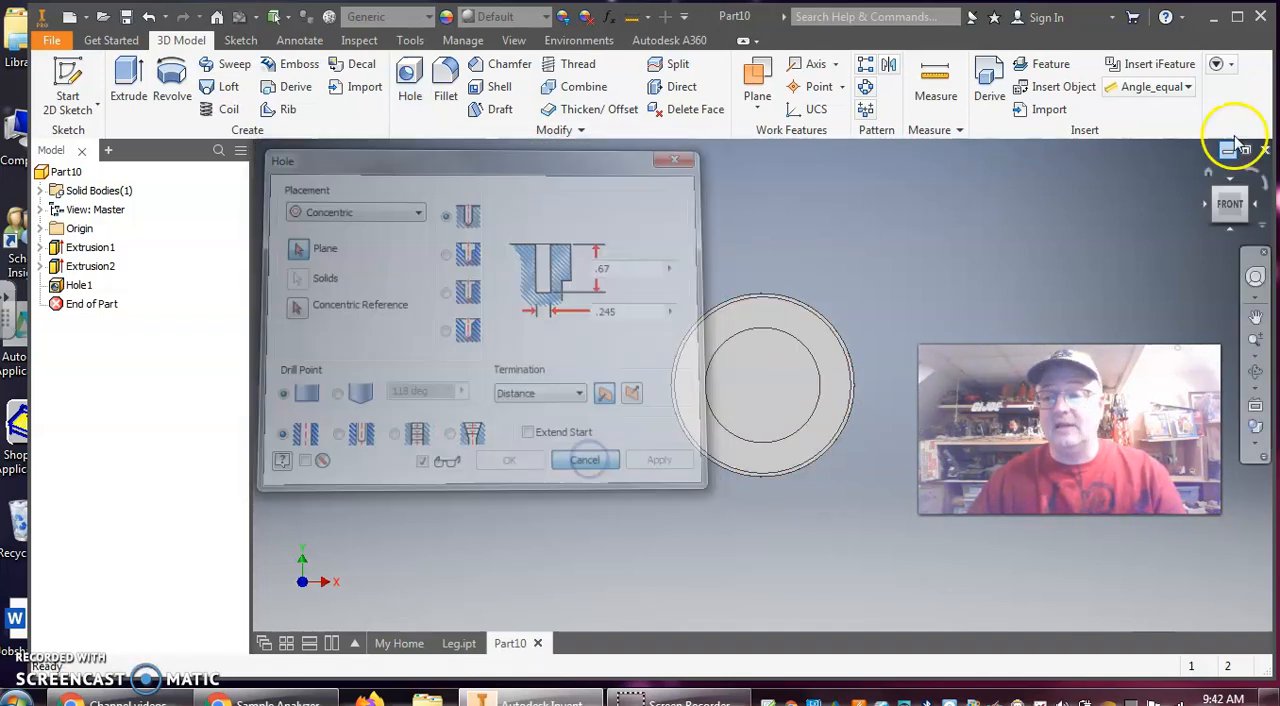
Examine the bored cylinder from both ends and stand it upright with the open end on top
click(1203, 172)
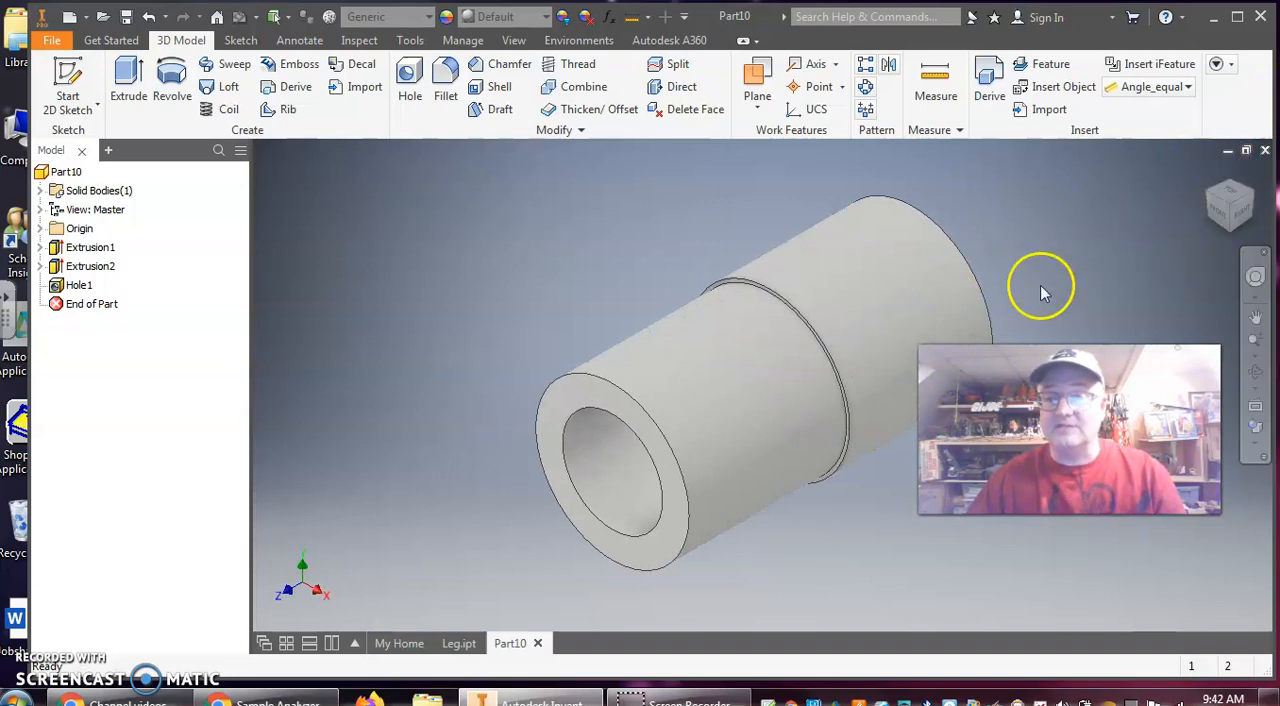
click(1243, 204)
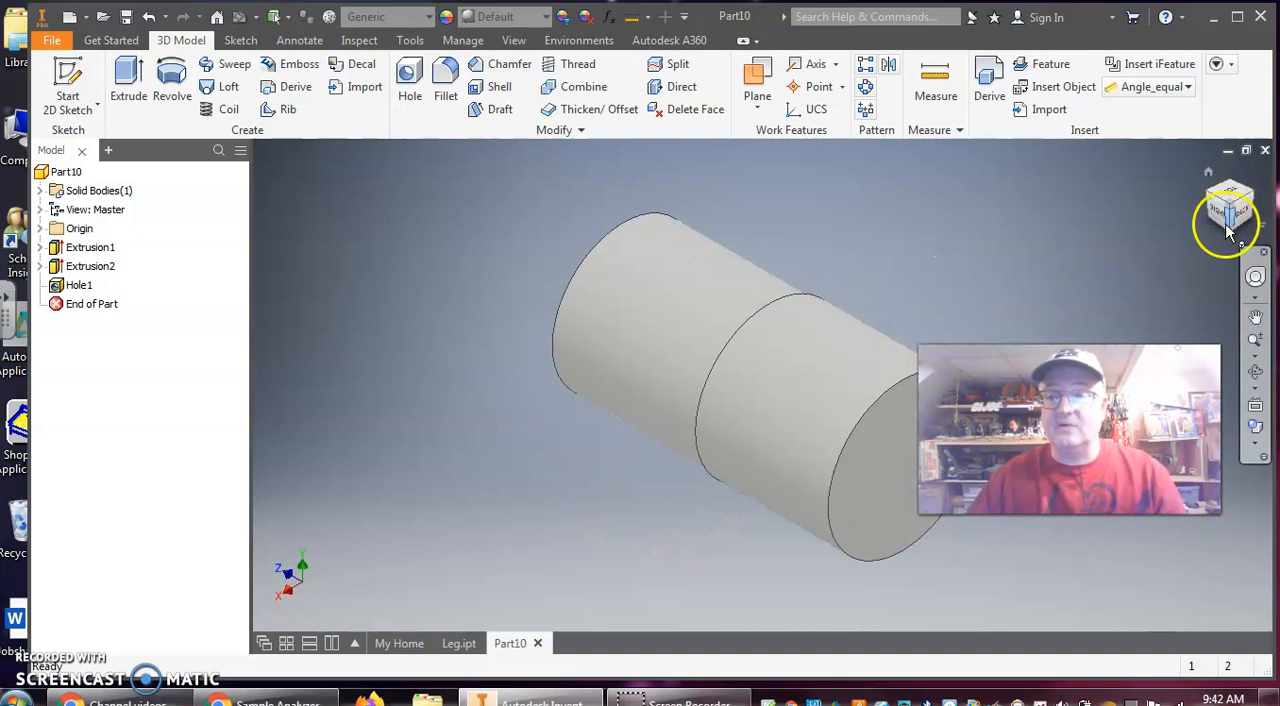
click(1232, 185)
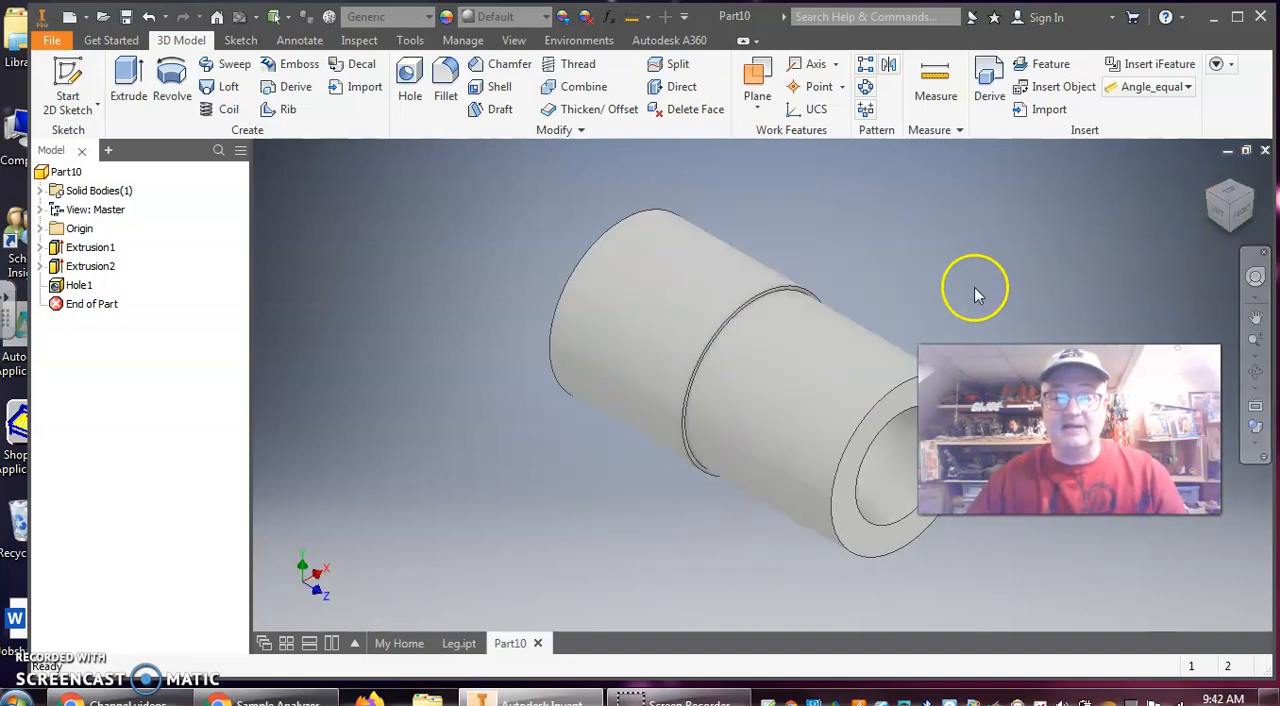
shift+middle_drag(970, 284, 799, 191)
click(952, 210)
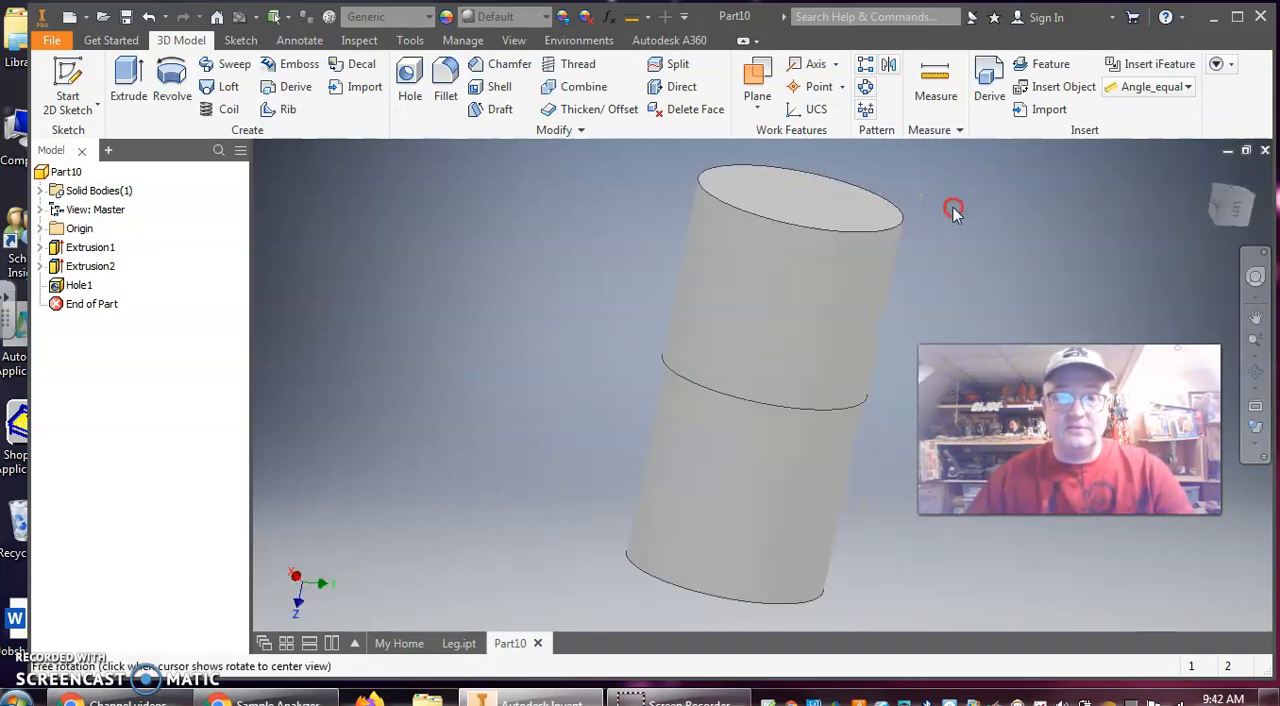
shift+middle_drag(939, 260, 921, 190)
click(1236, 197)
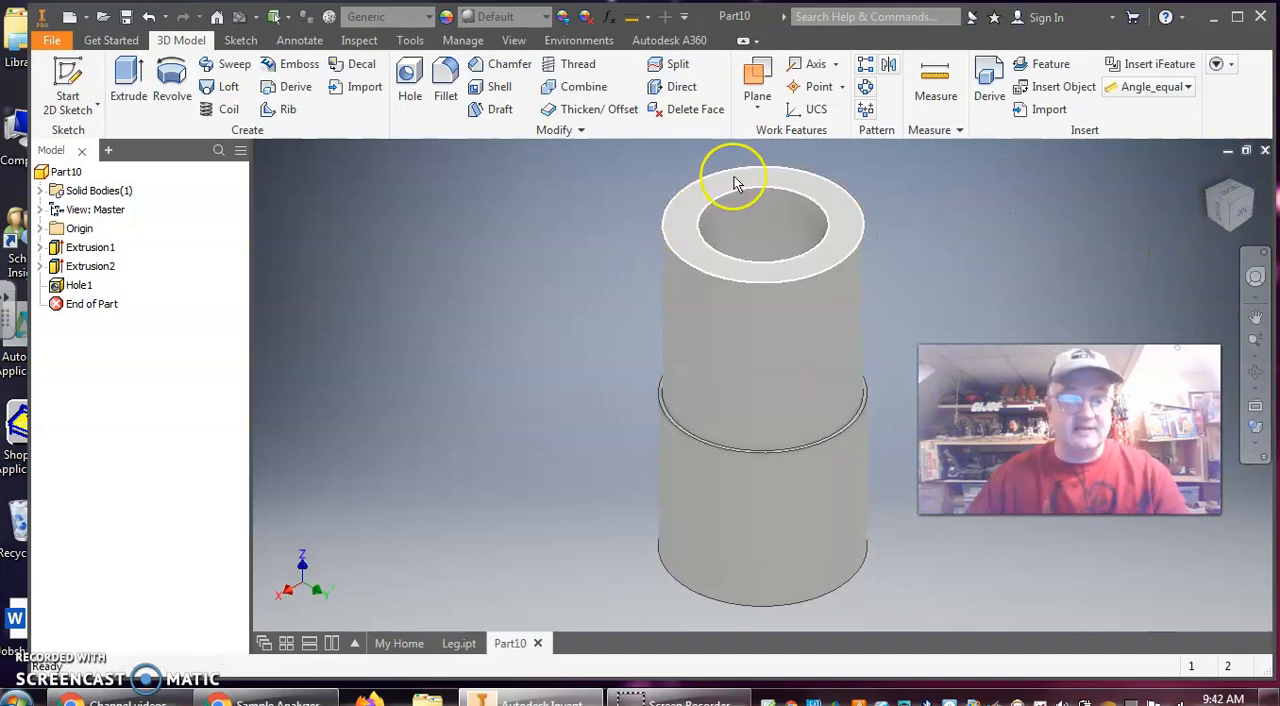
click(766, 212)
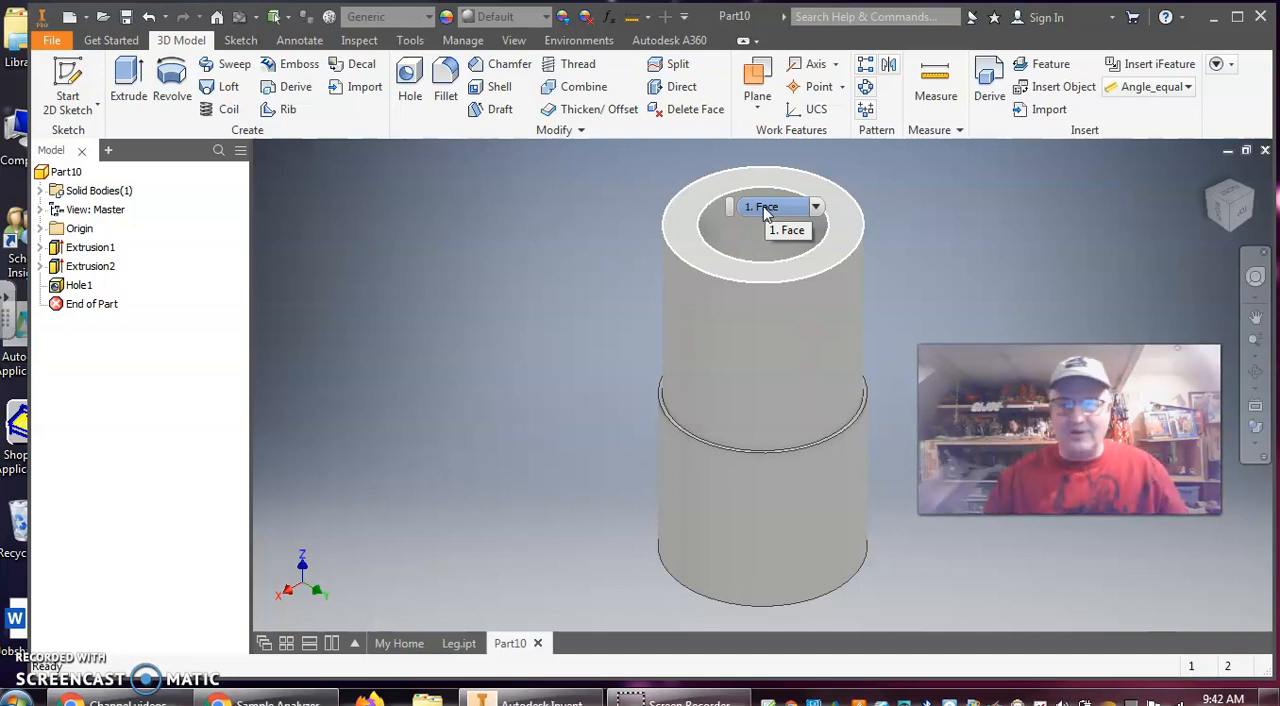
Assign the material Polycarbonate, Clear from the Inventor Material Library to the part
click(428, 17)
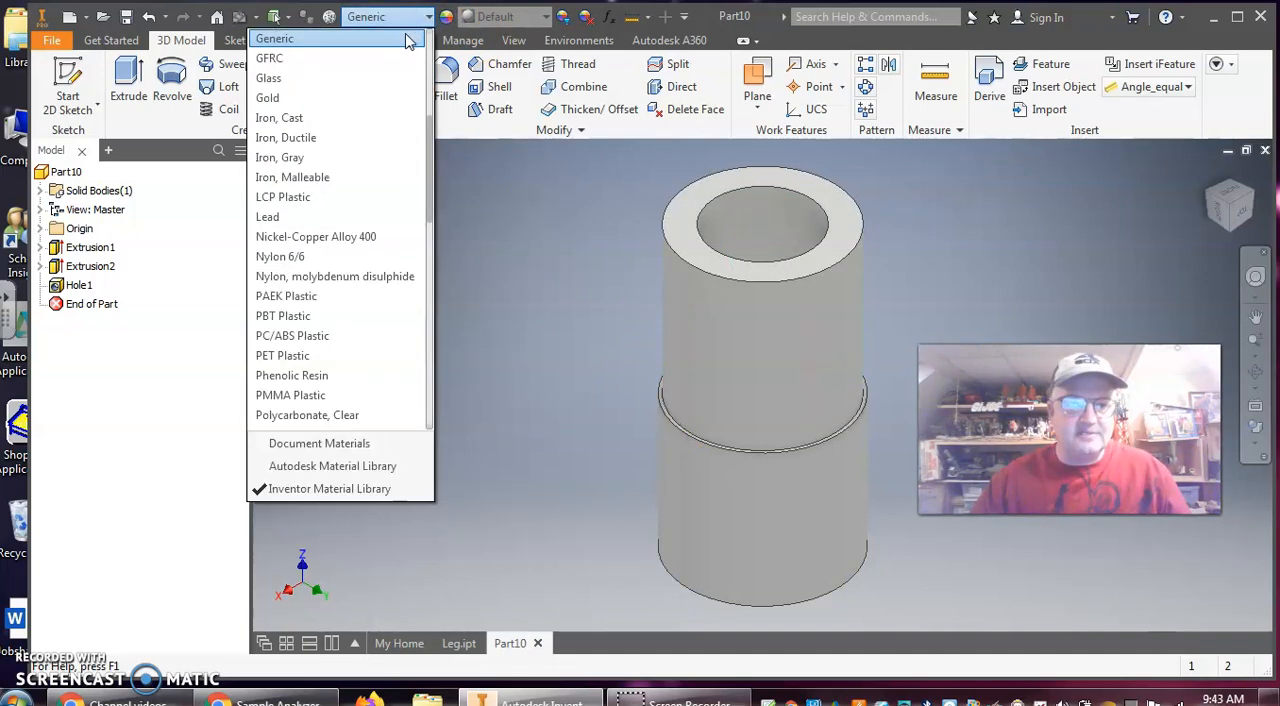
drag(428, 194, 438, 279)
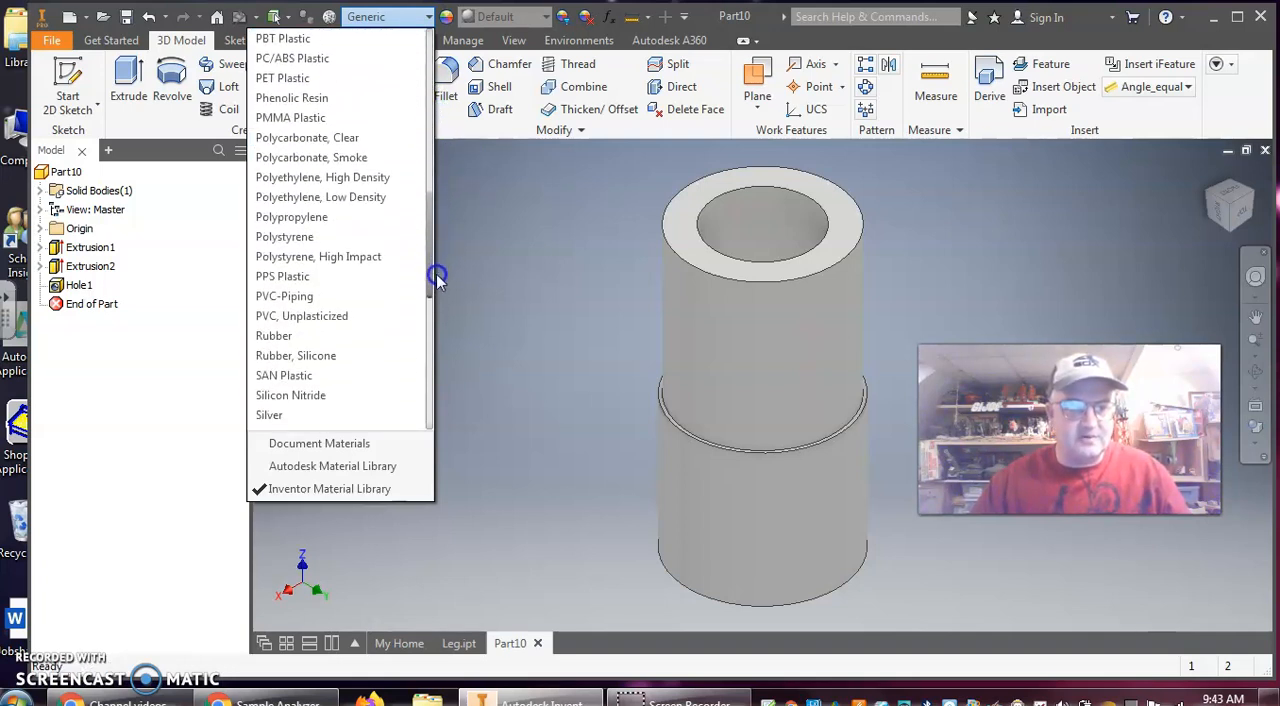
click(337, 137)
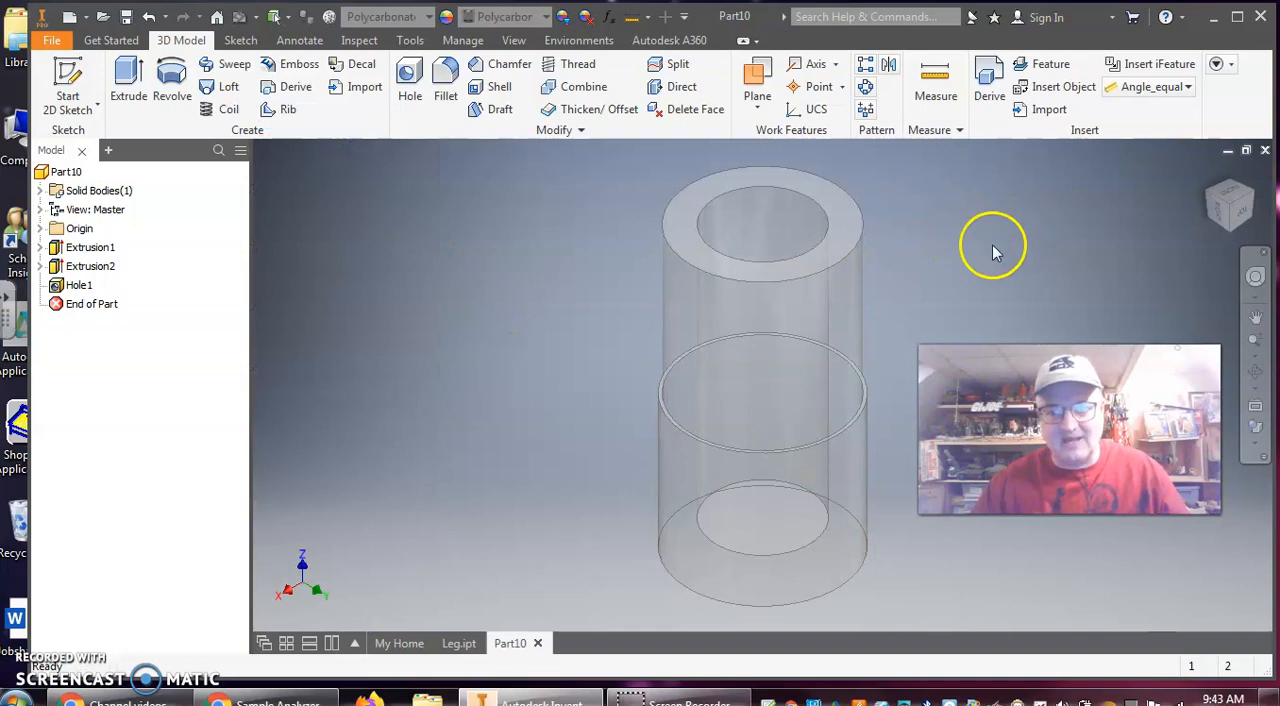
mouse_move(964, 239)
middle_down()
mouse_move(912, 229)
mouse_move(895, 241)
middle_up()
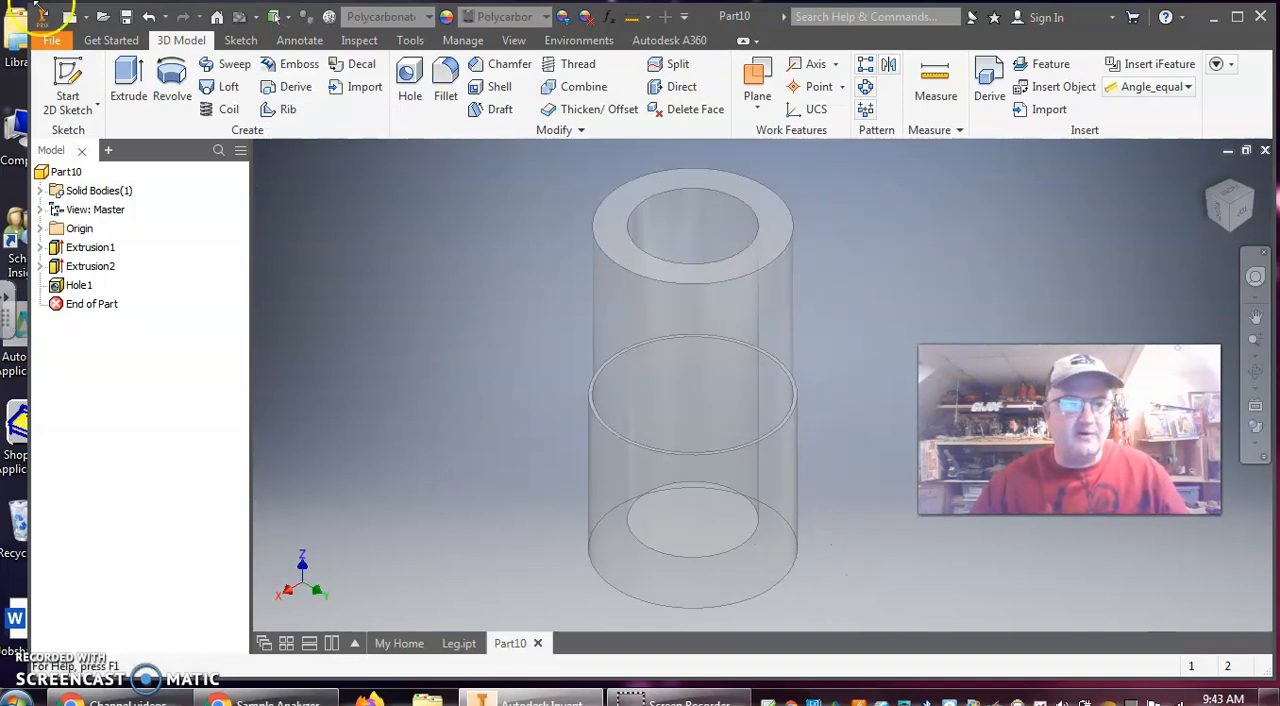
Save the part as Sample Analyzer Test Bottle in the GI Joe folder, accepting the location outside the active project
click(45, 40)
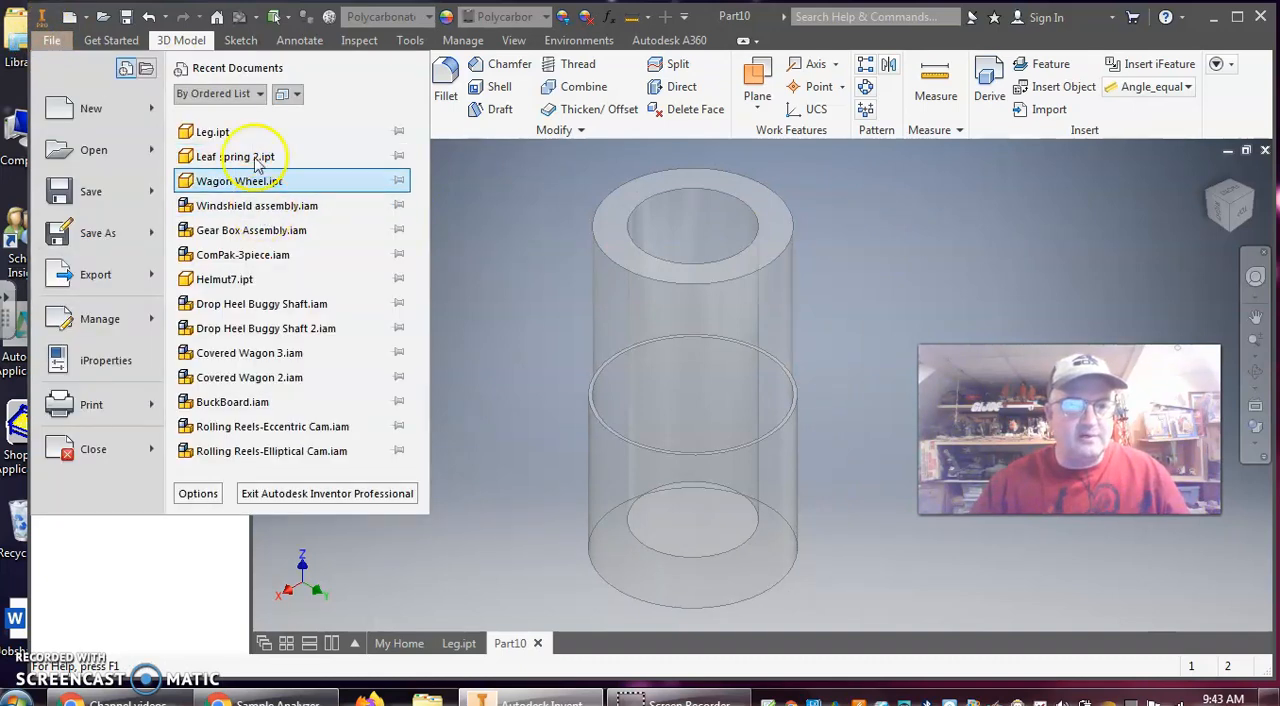
key(Escape)
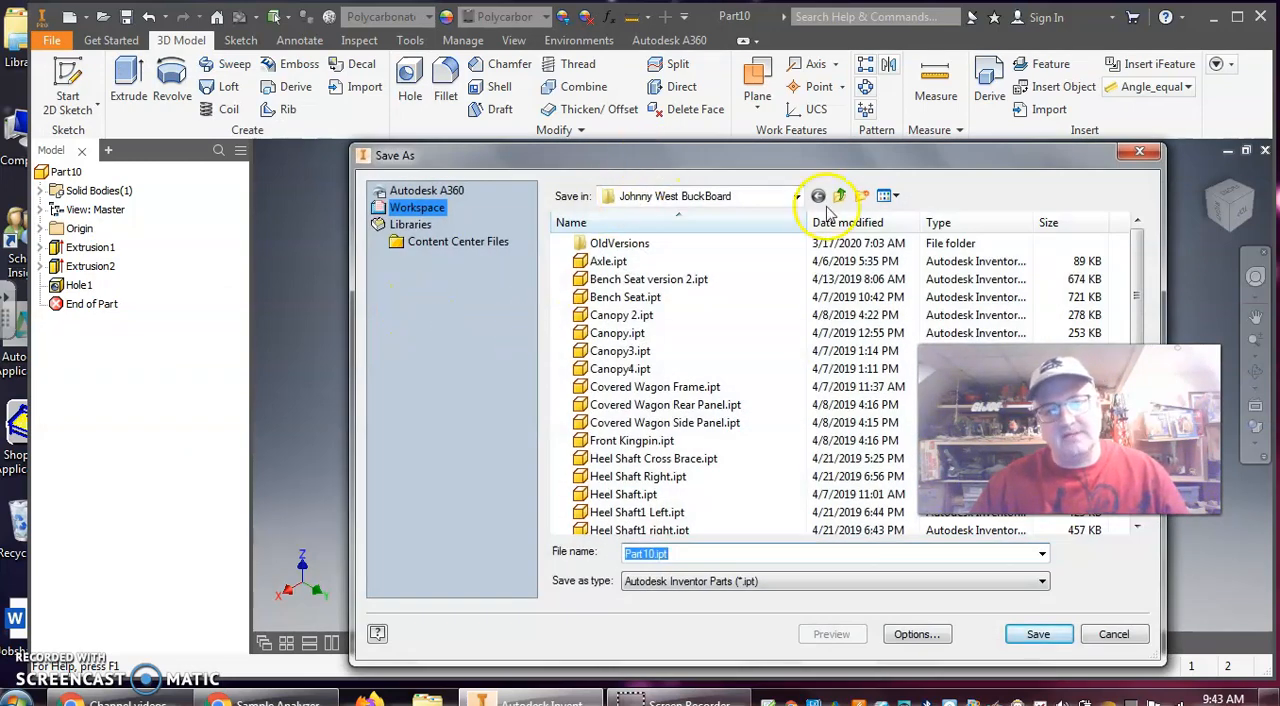
click(840, 196)
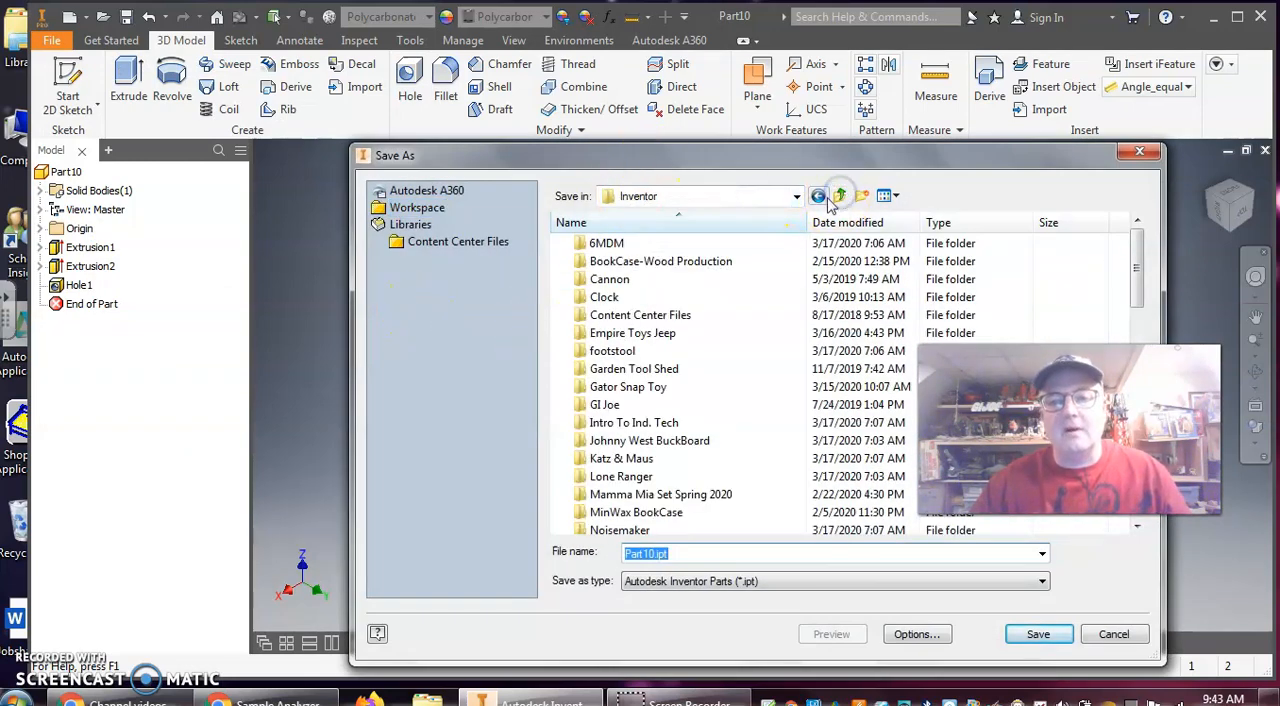
double_click(606, 404)
drag(706, 554, 446, 543)
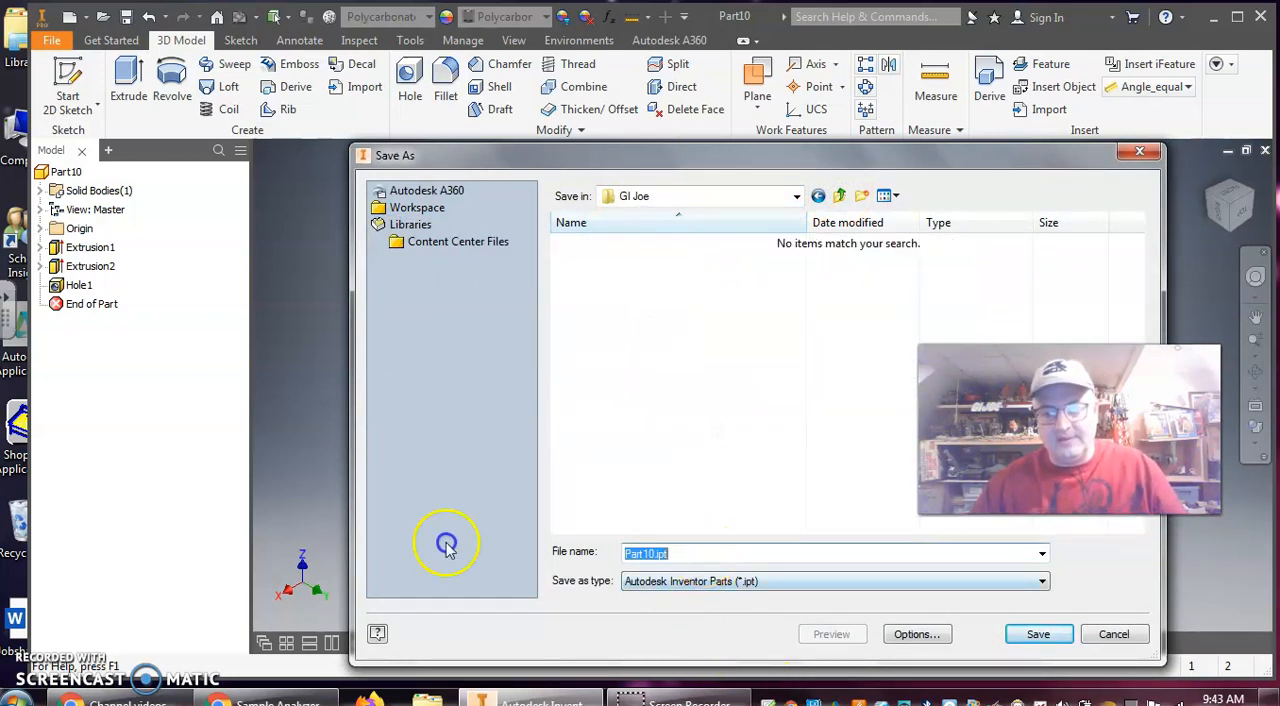
text(Sample)
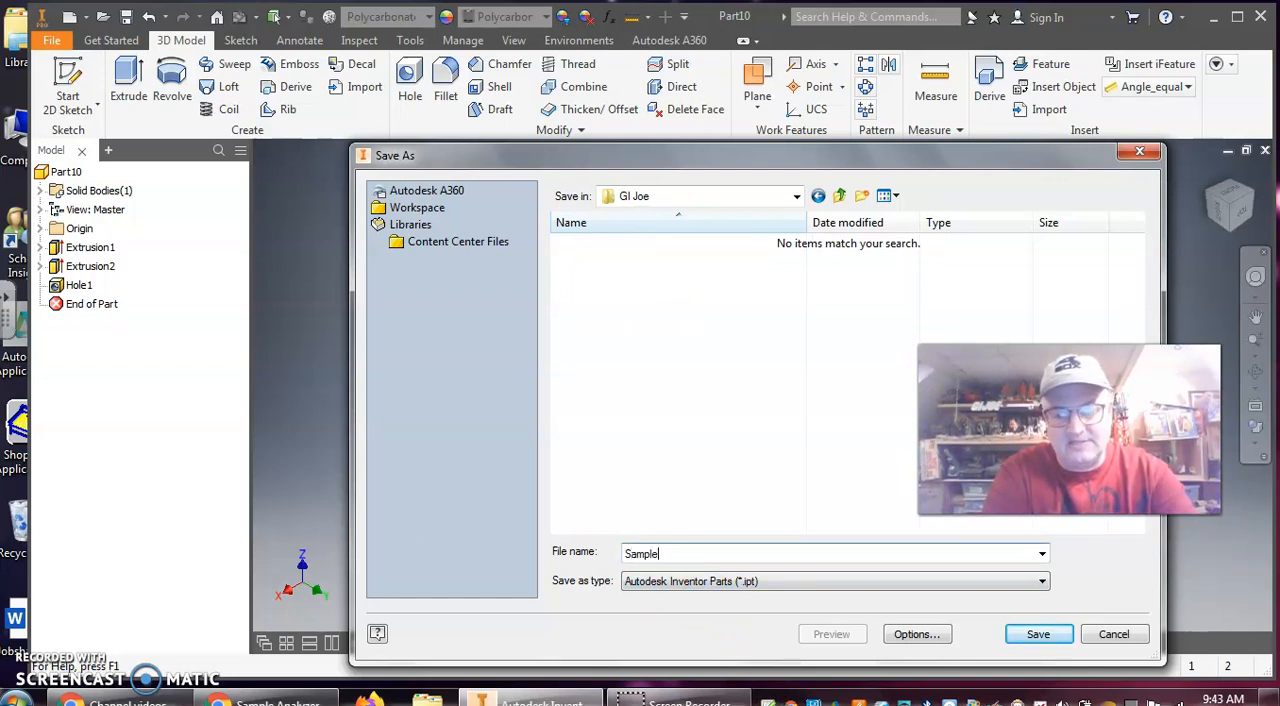
text( Analyz)
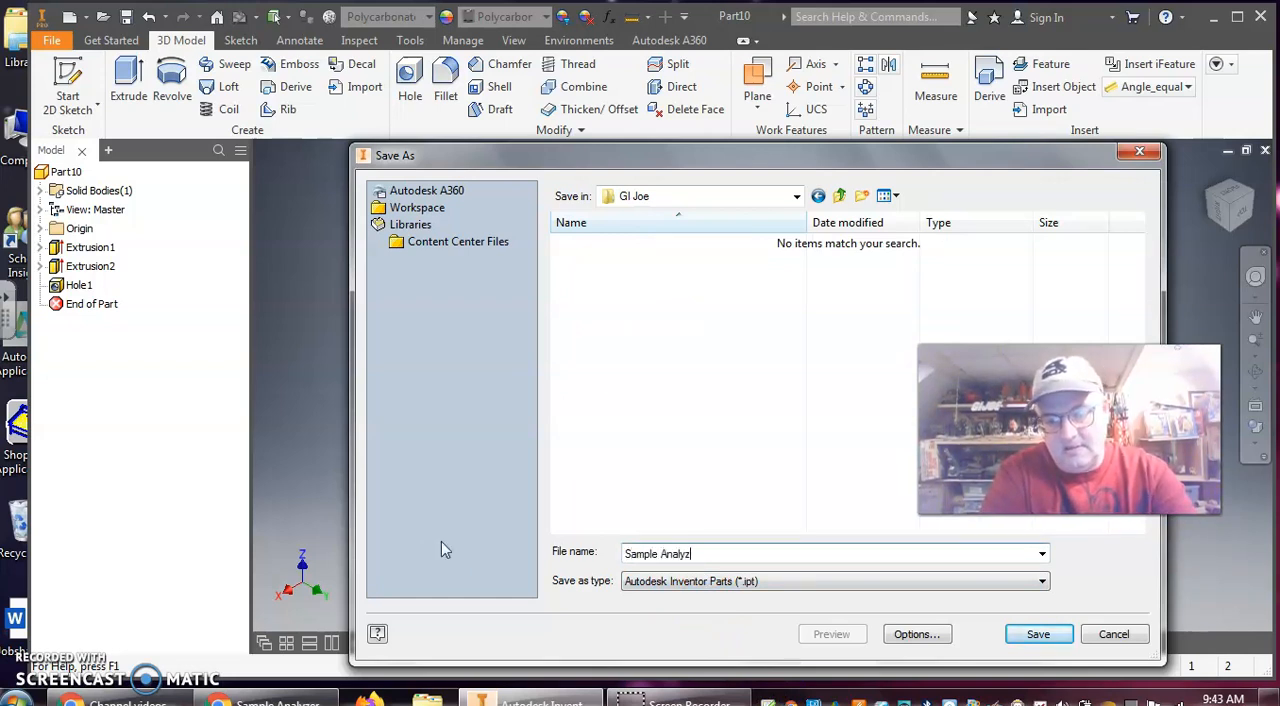
text(er Test Bottle)
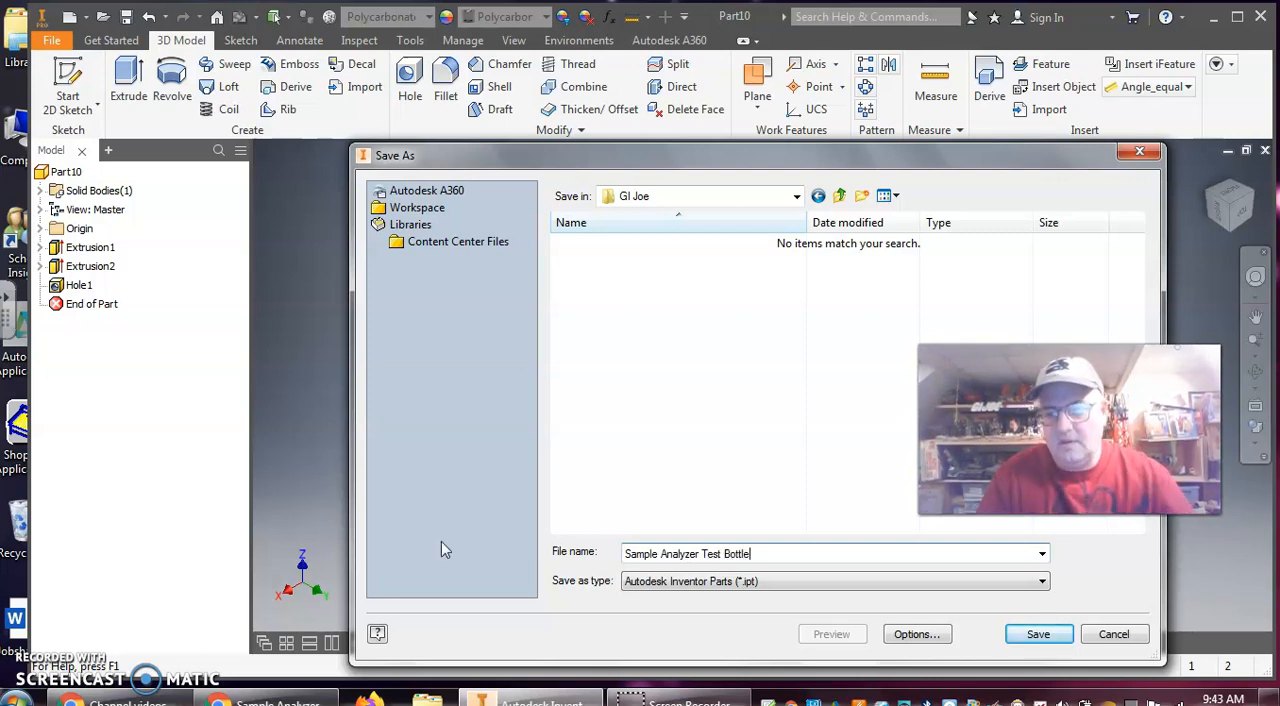
click(1045, 636)
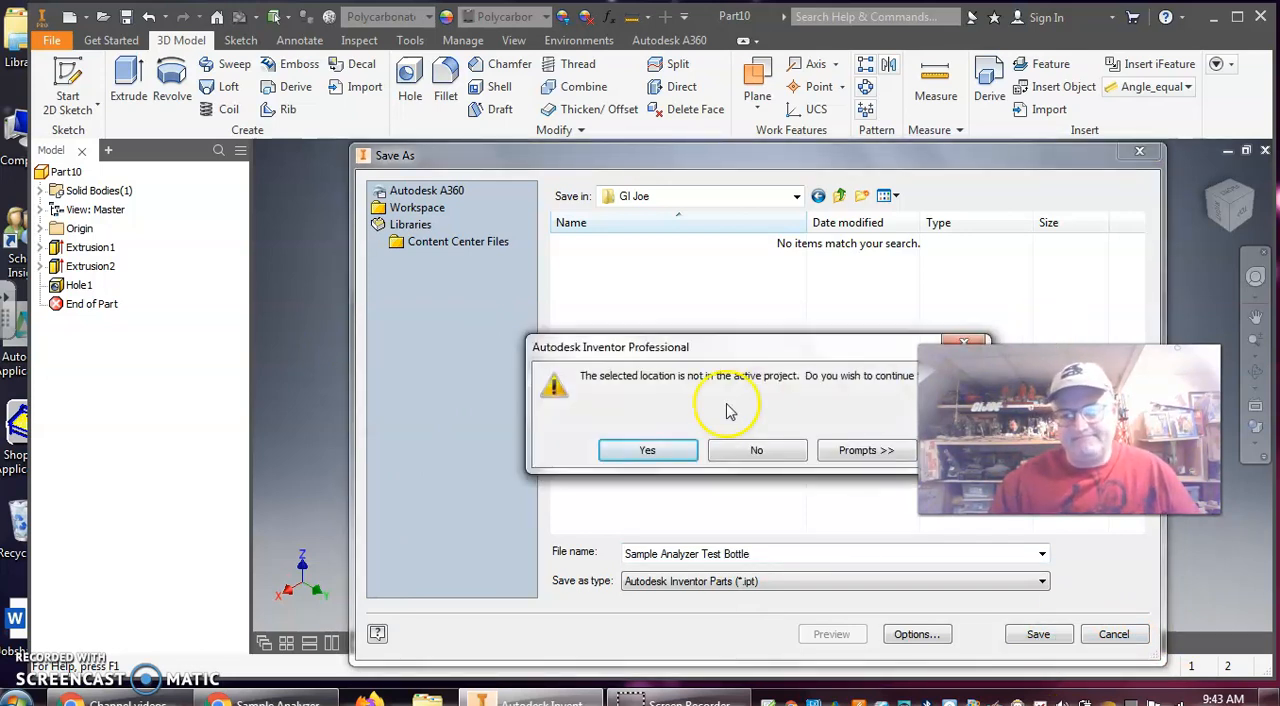
click(647, 450)
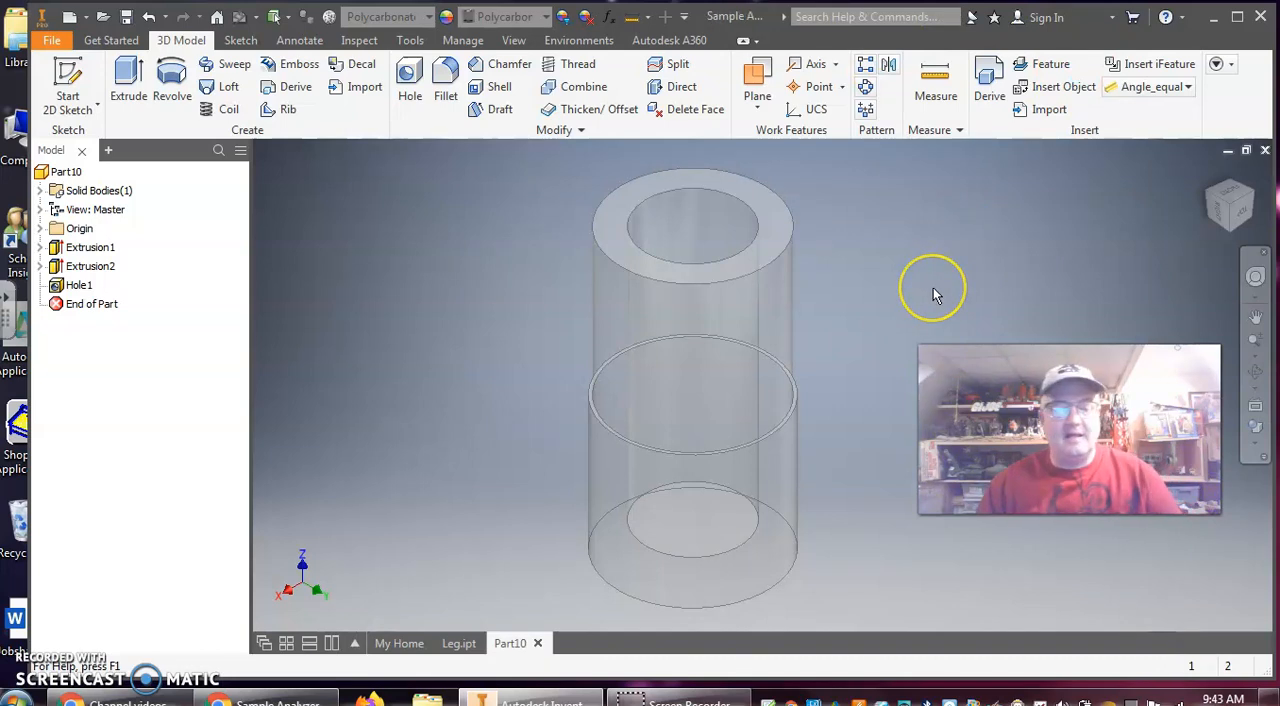
Bring the bottle into the 3D Print environment and view it up close on the Autodesk Ember build platform
shift+middle_drag(1052, 240, 1080, 157)
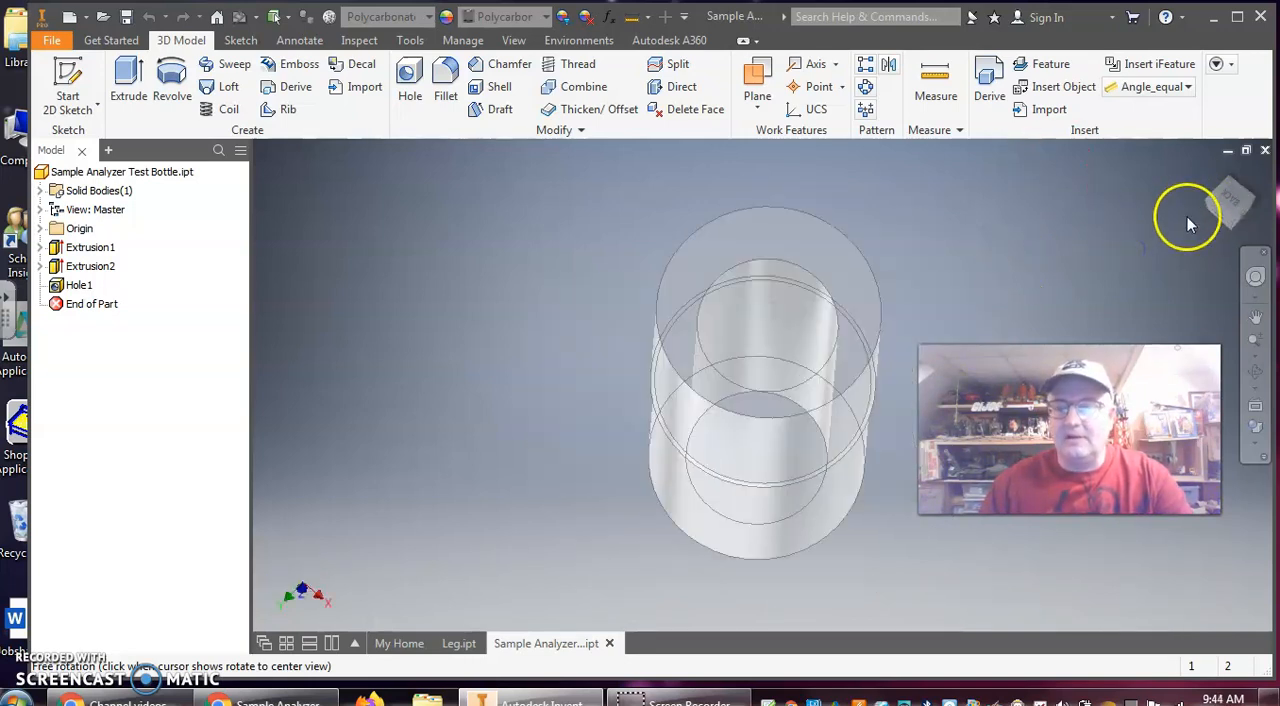
drag(1178, 215, 1131, 246)
click(1208, 170)
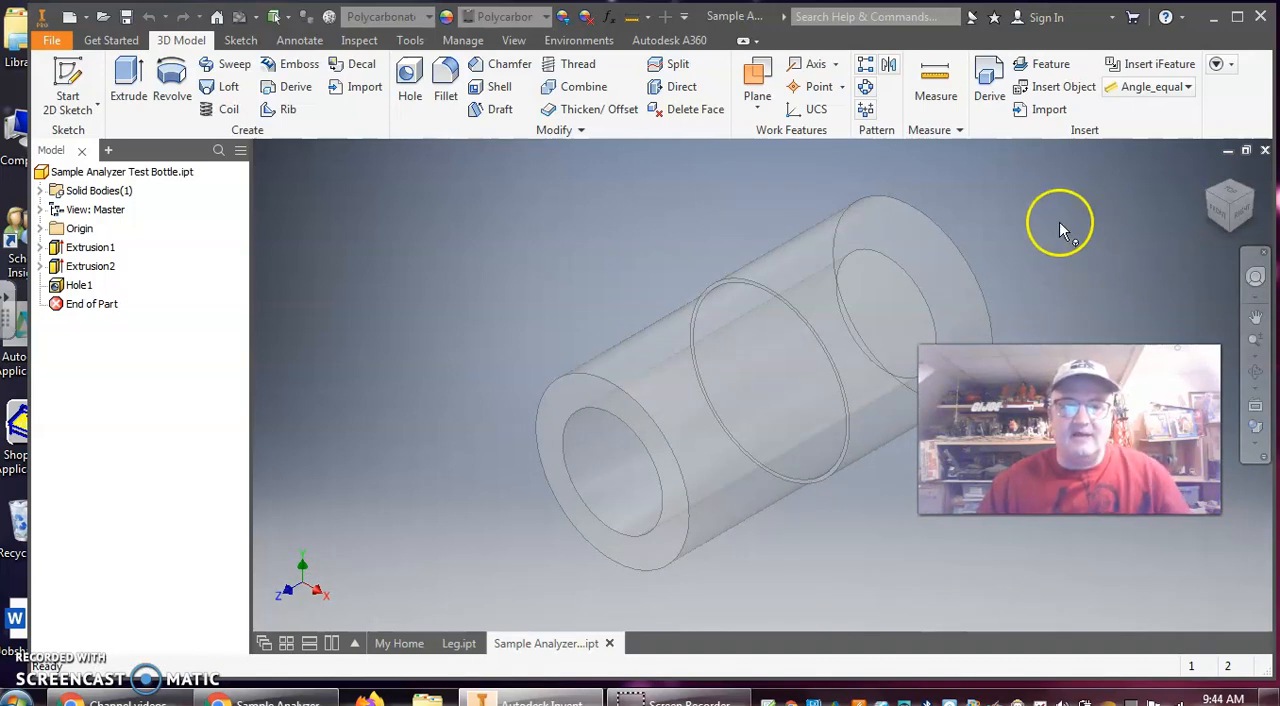
click(585, 41)
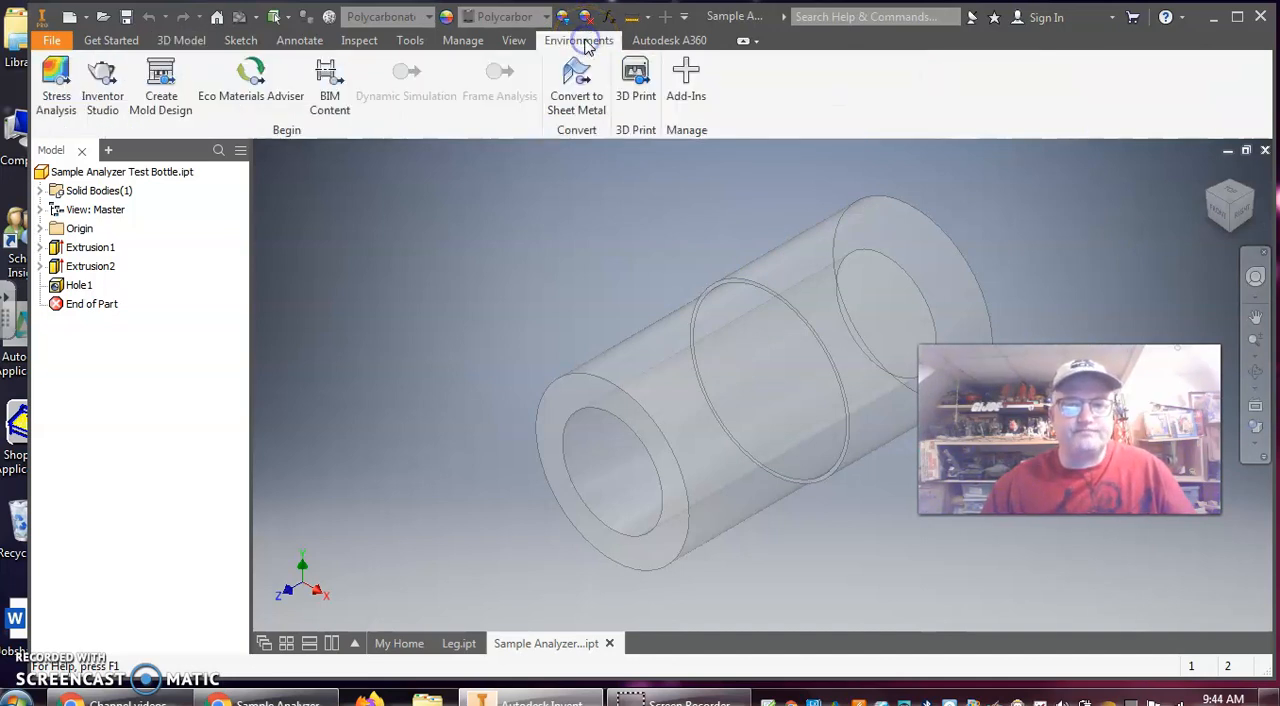
click(640, 86)
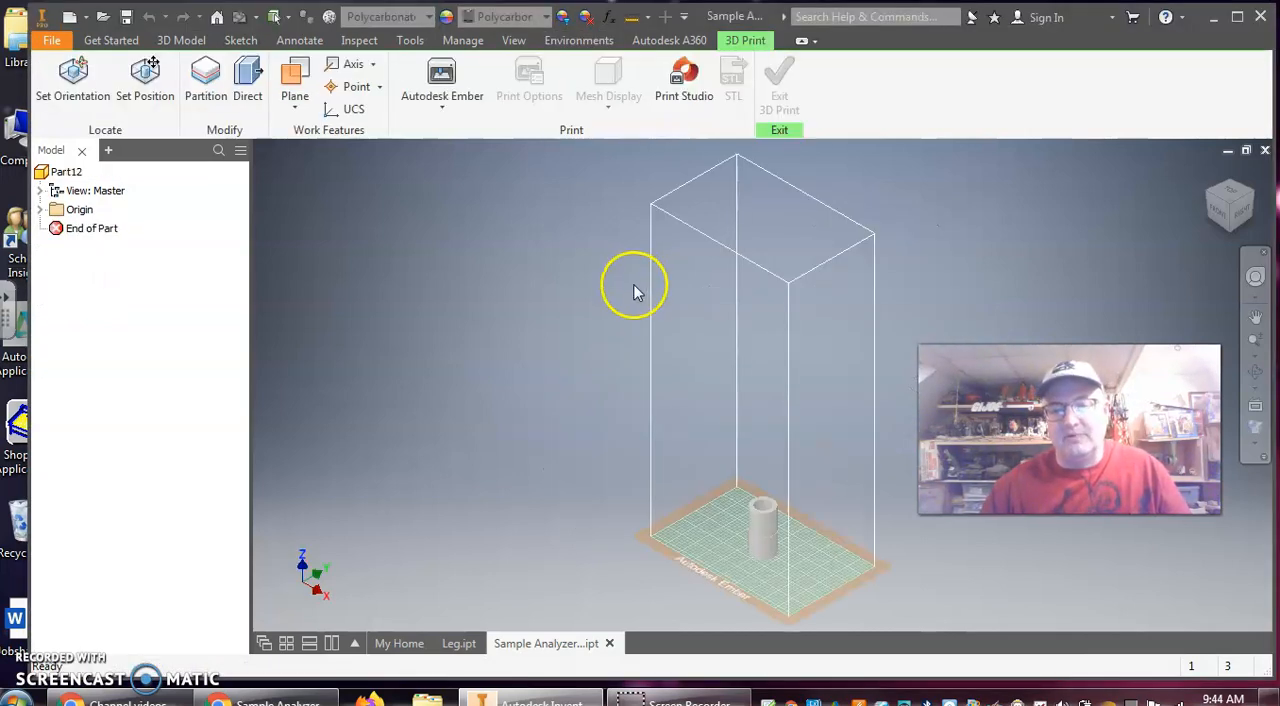
scroll(820, 585, up, 5)
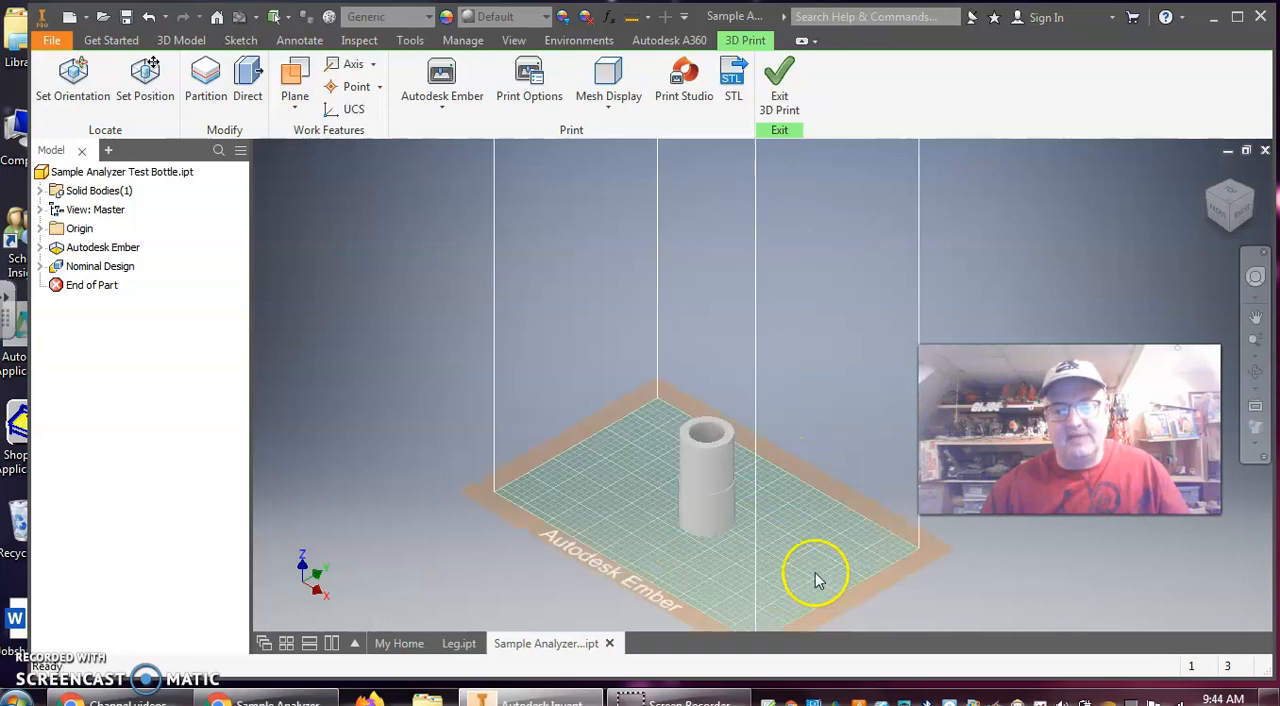
middle_drag(837, 431, 888, 246)
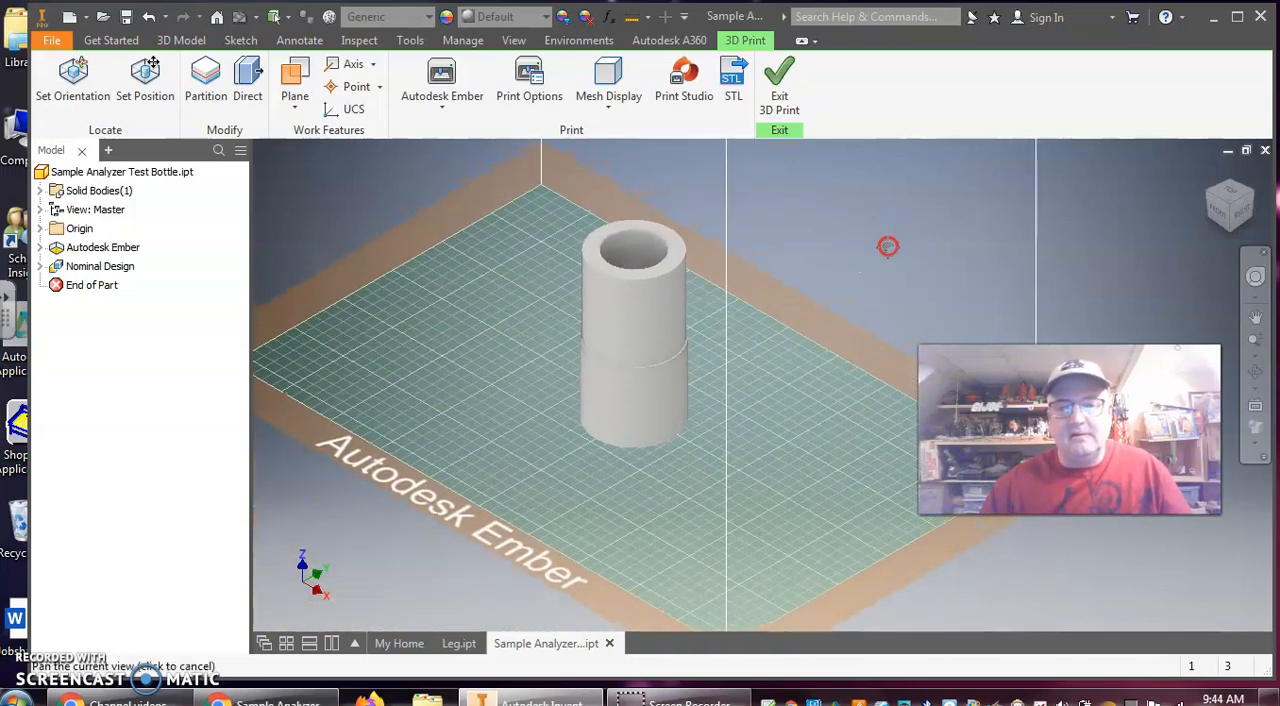
Set the units in the STL print options to millimeter and accept the options
click(733, 85)
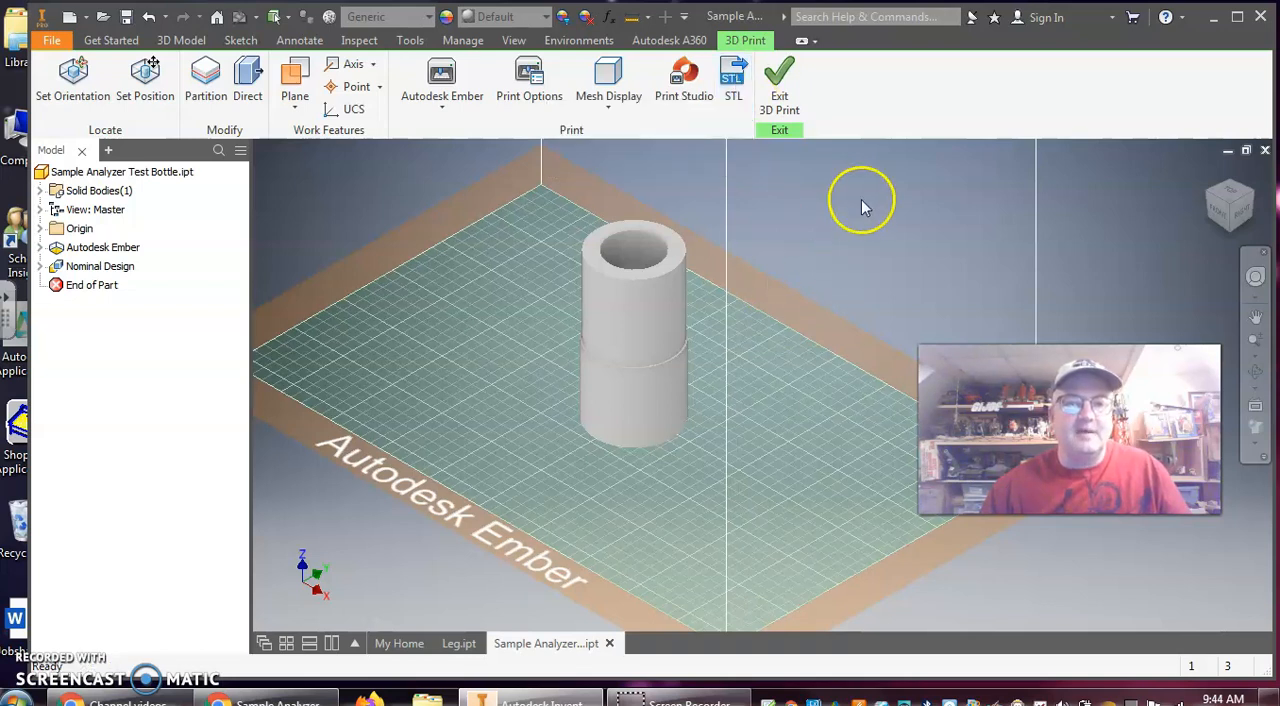
click(530, 80)
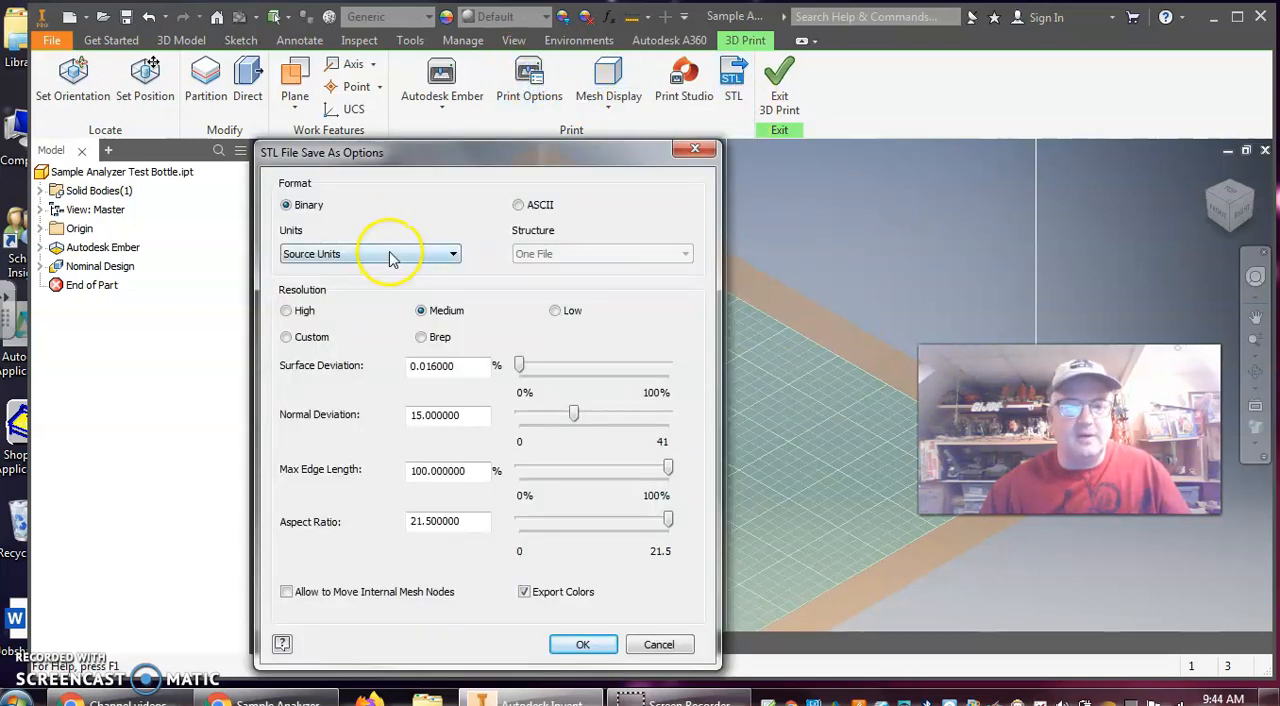
click(390, 256)
click(387, 253)
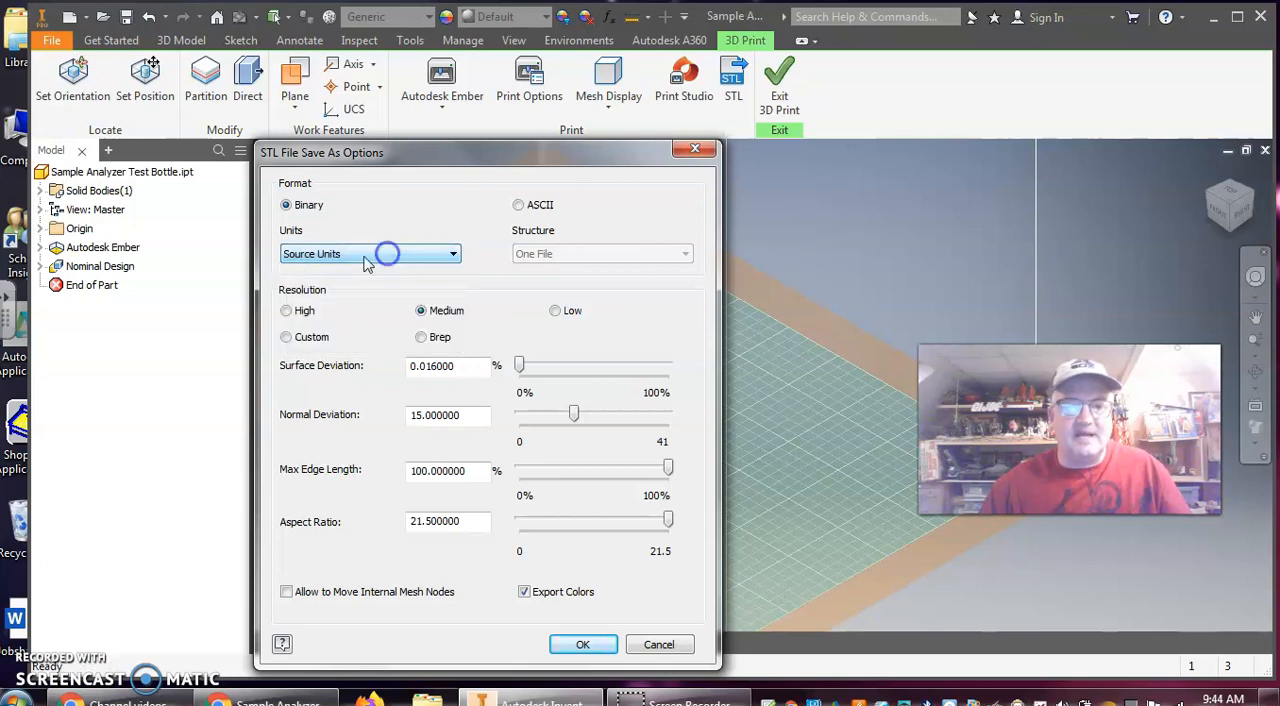
drag(465, 152, 487, 96)
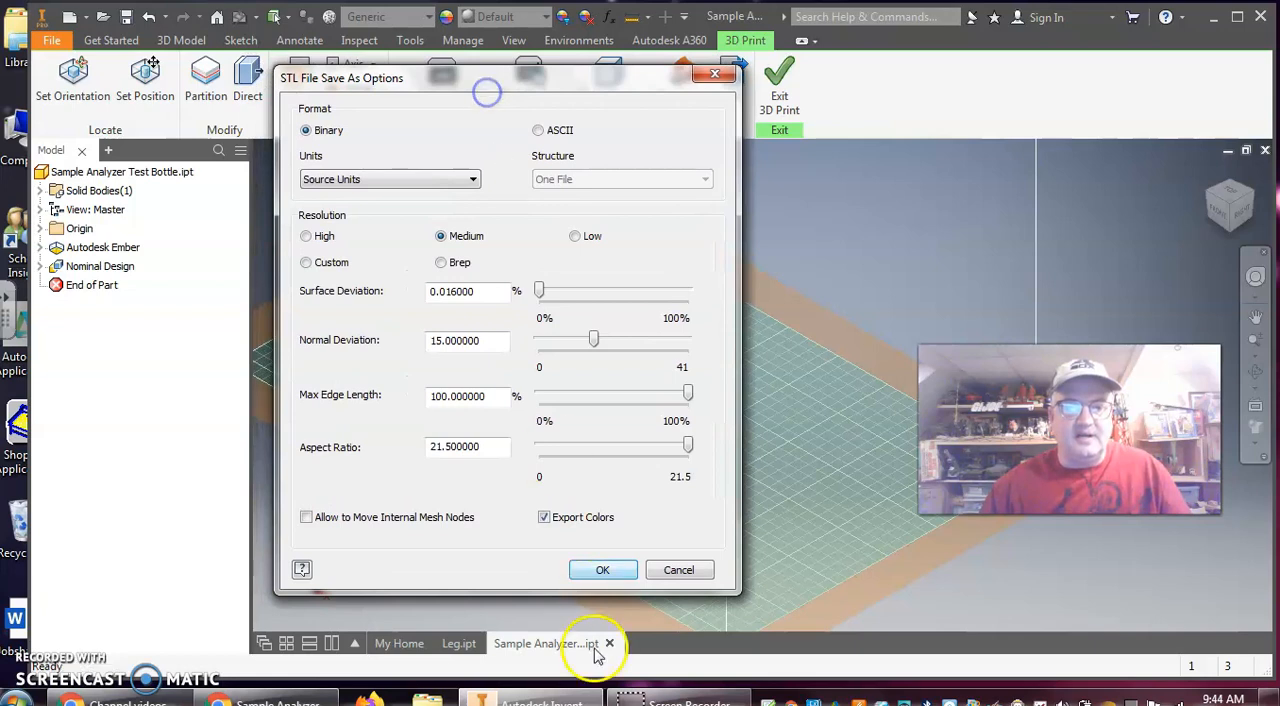
click(435, 183)
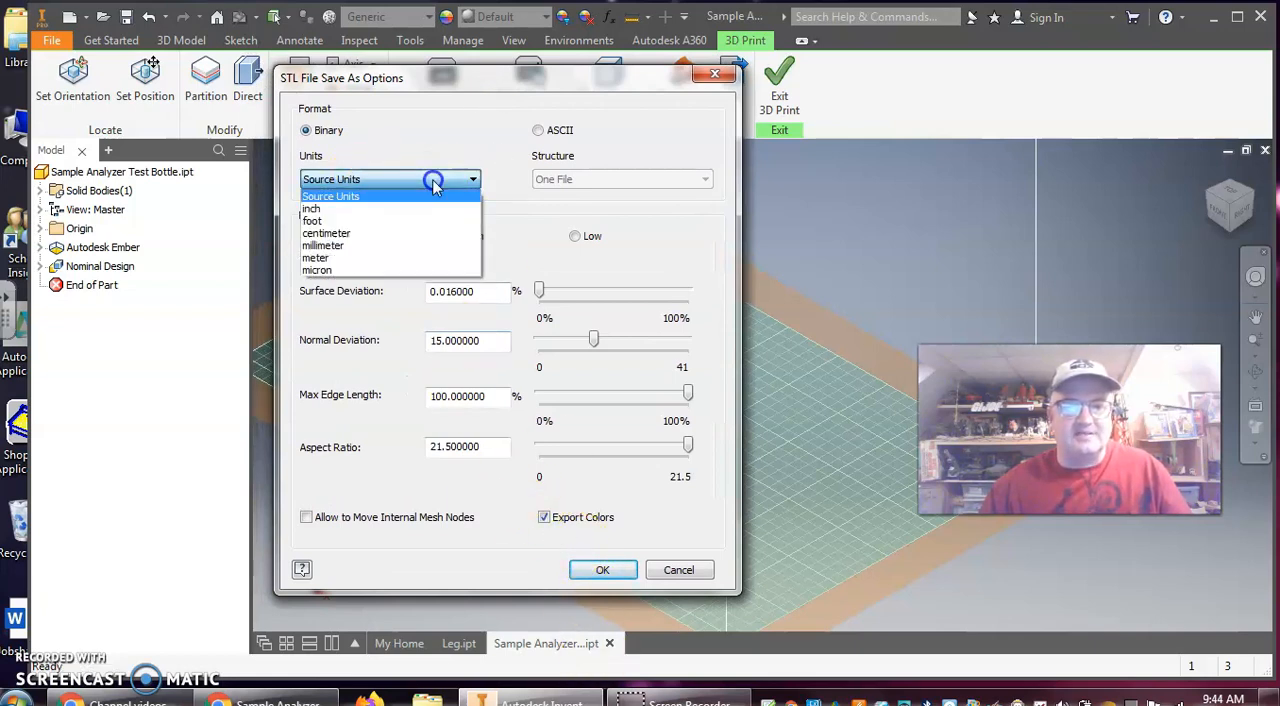
click(385, 243)
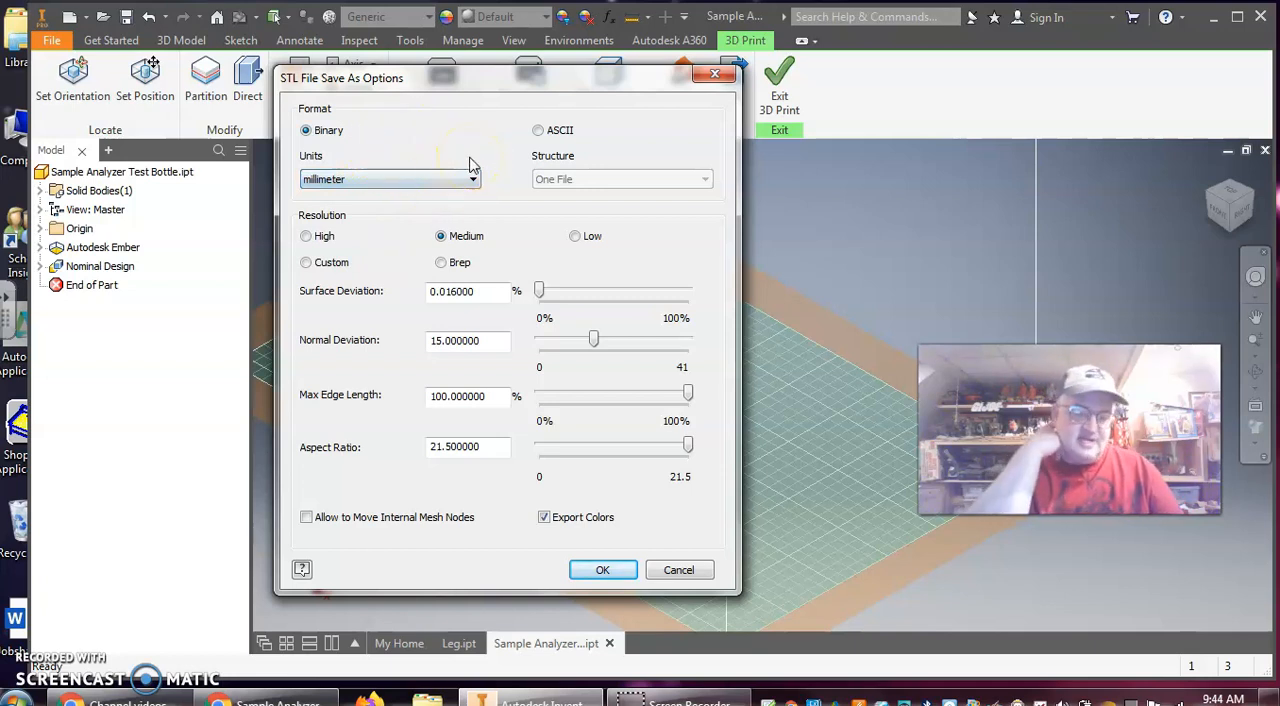
click(612, 571)
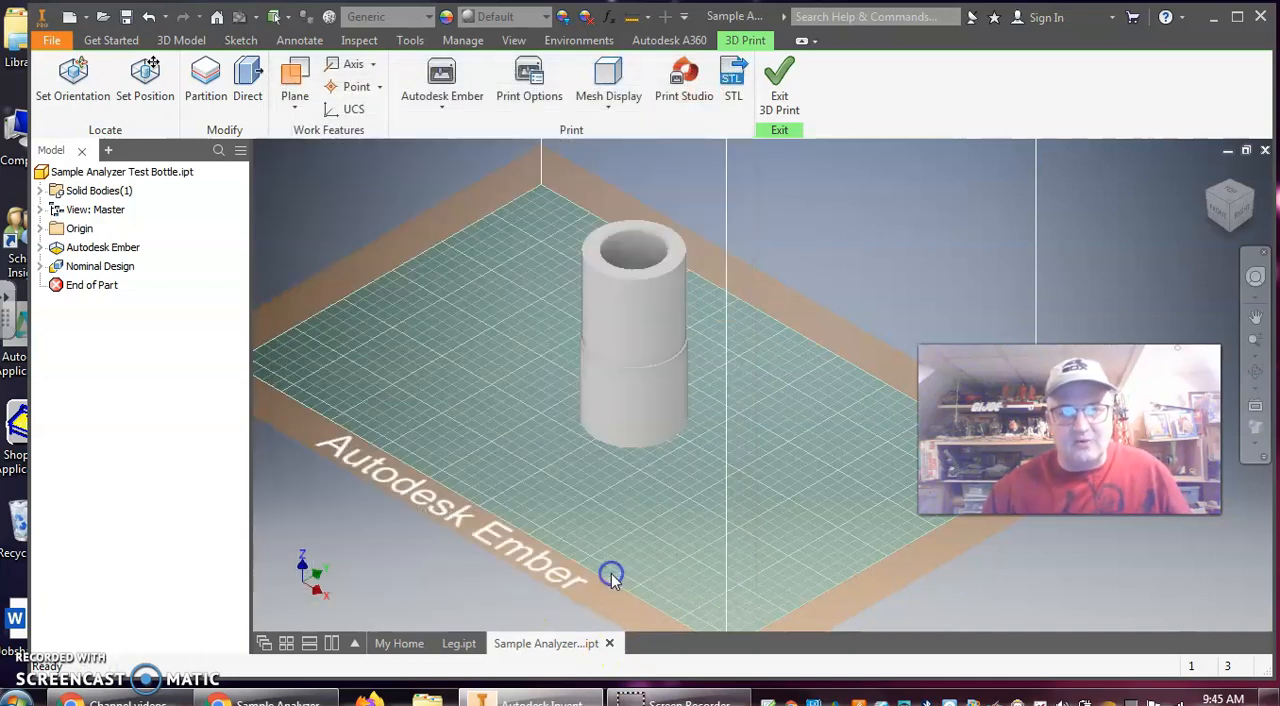
Export the bottle as Sample Analyzer Test Bottle.stl to the GI Joe folder after checking its options, and return to the maximized part outside 3D Print
click(735, 82)
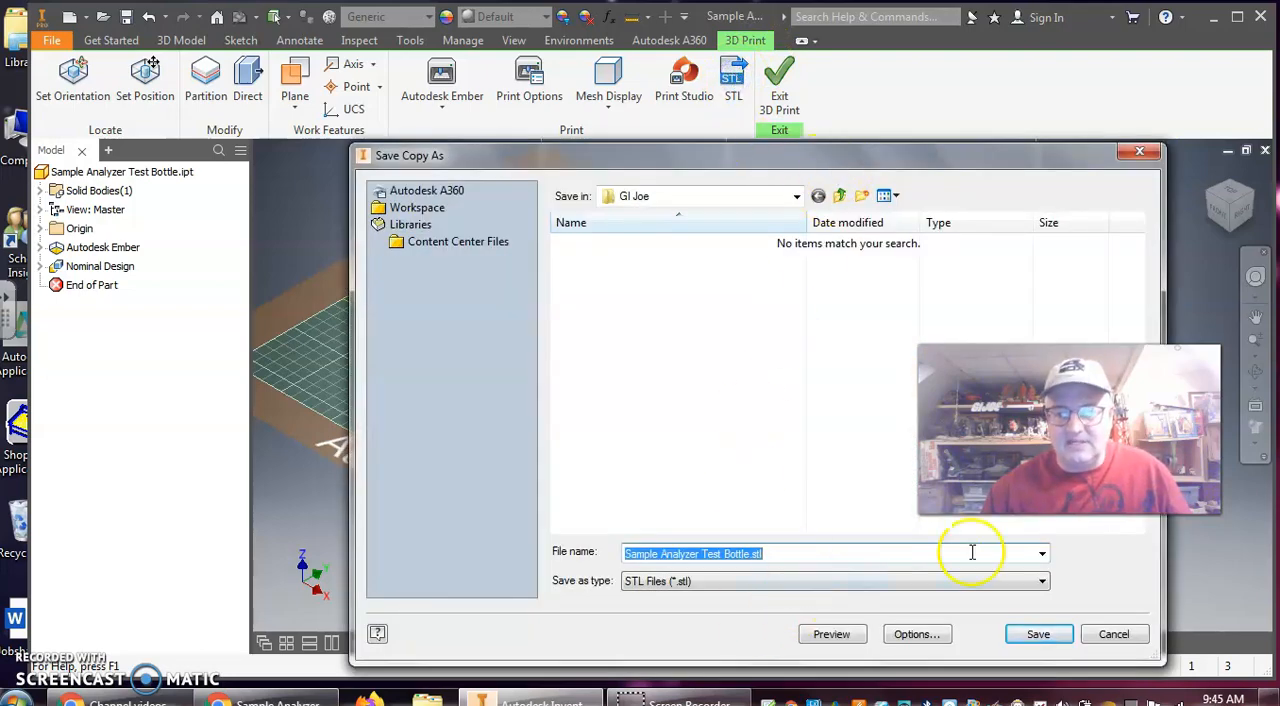
click(912, 634)
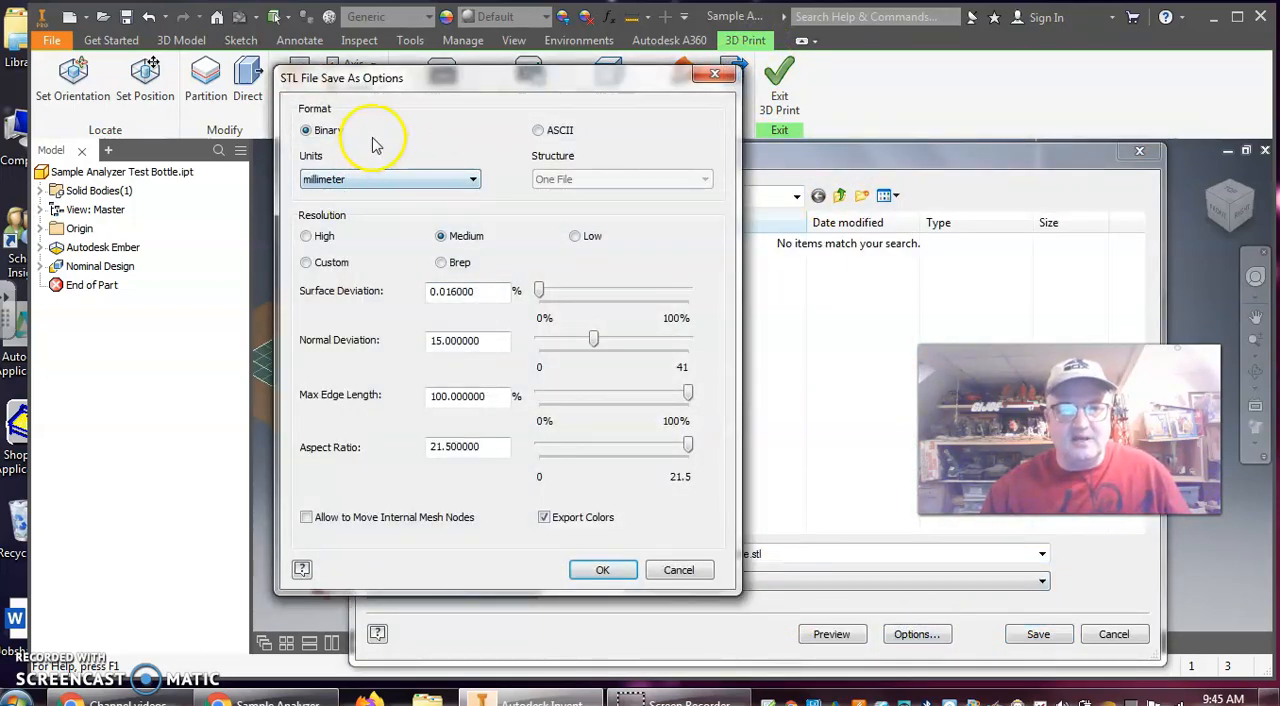
click(604, 571)
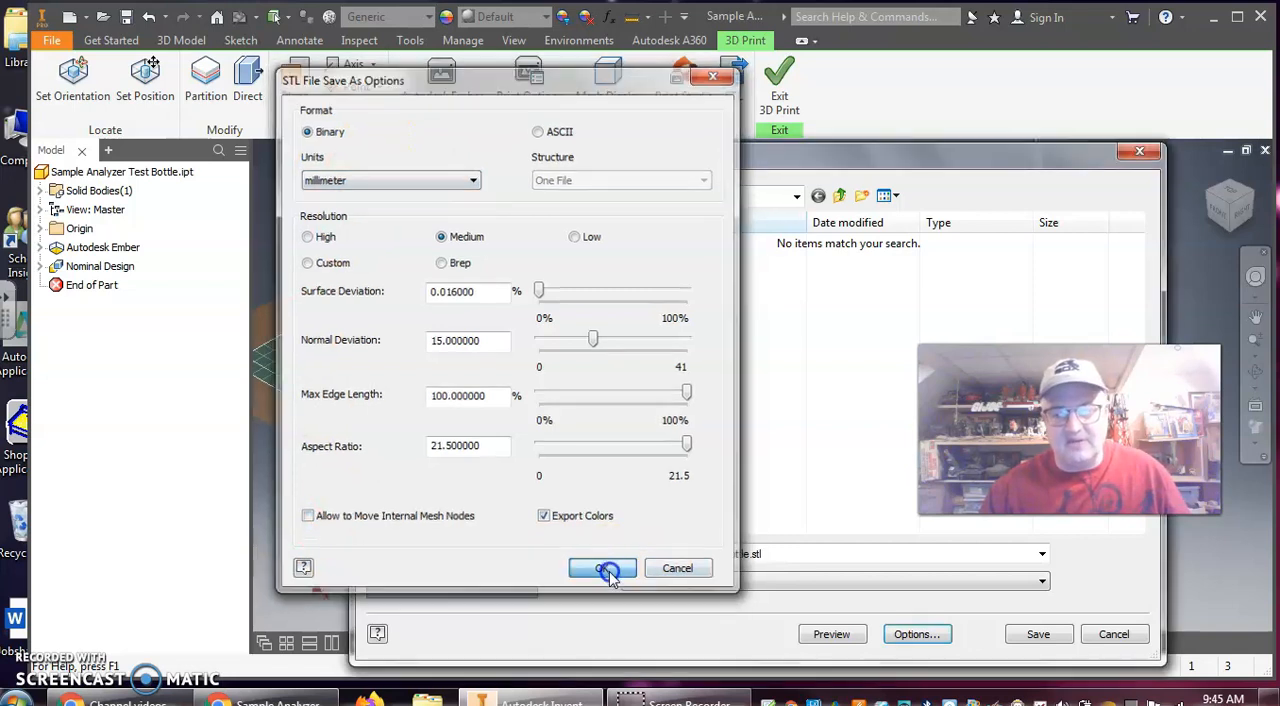
click(600, 566)
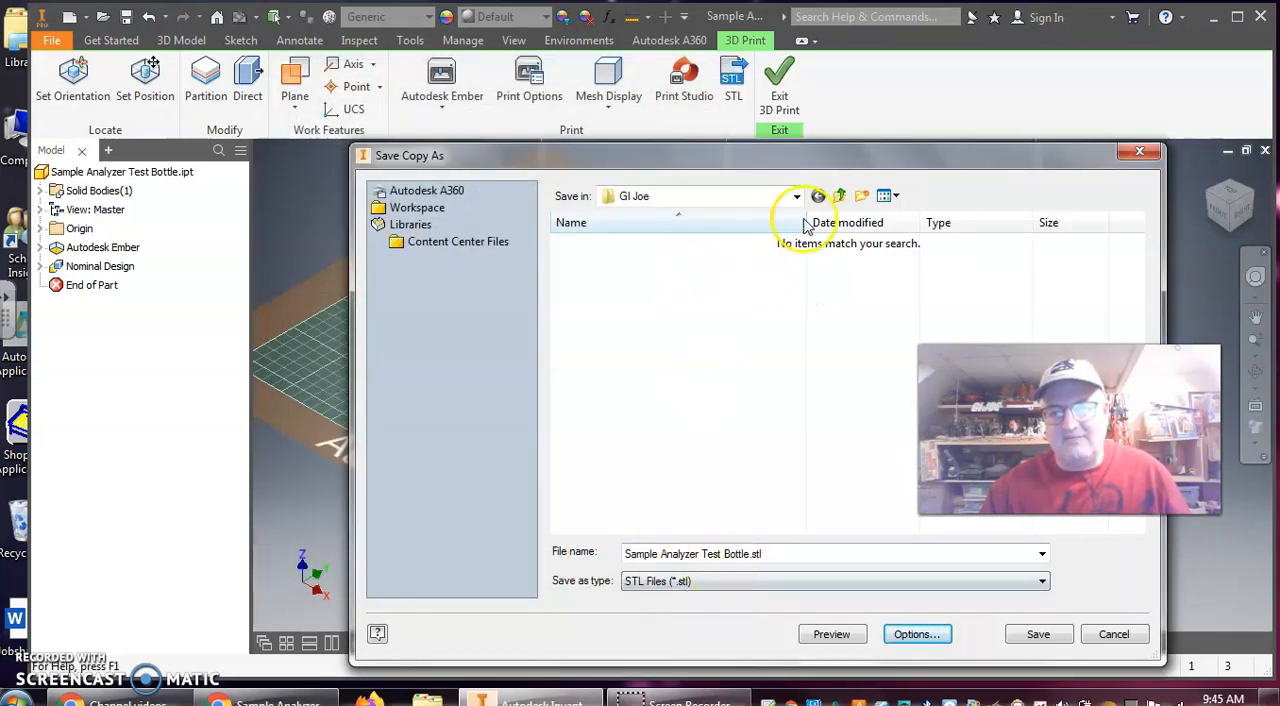
click(1039, 635)
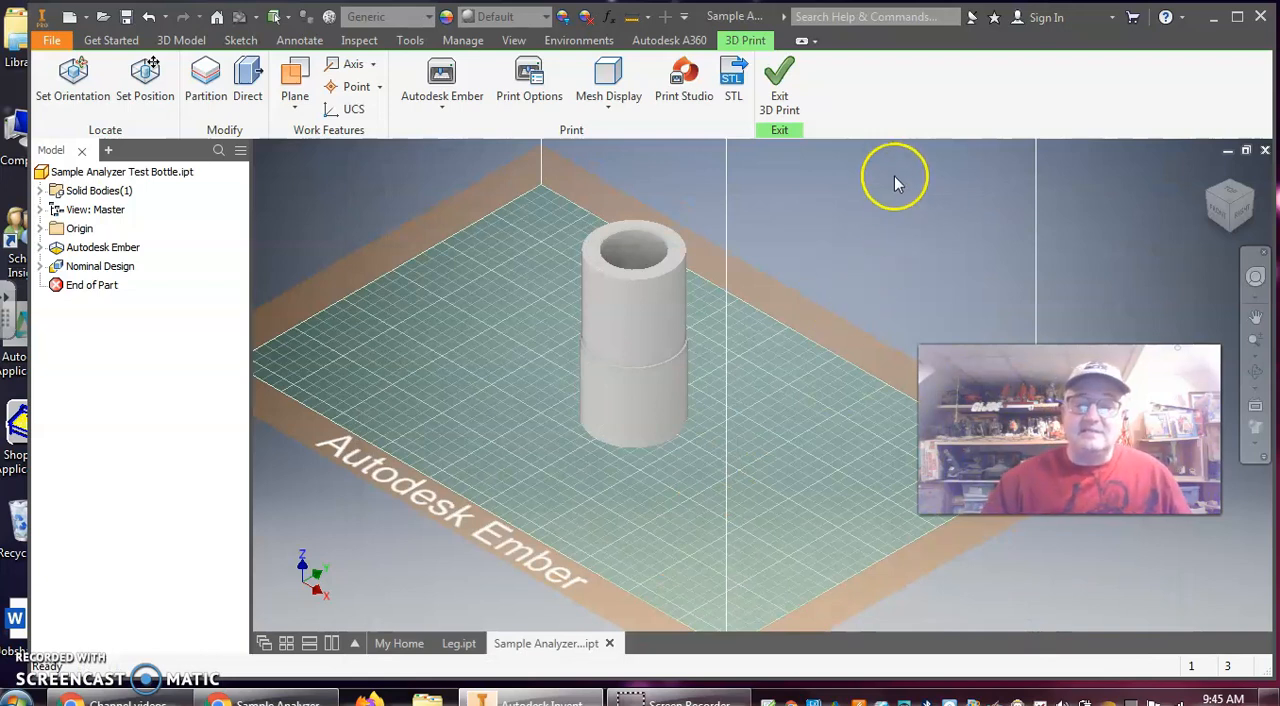
click(785, 90)
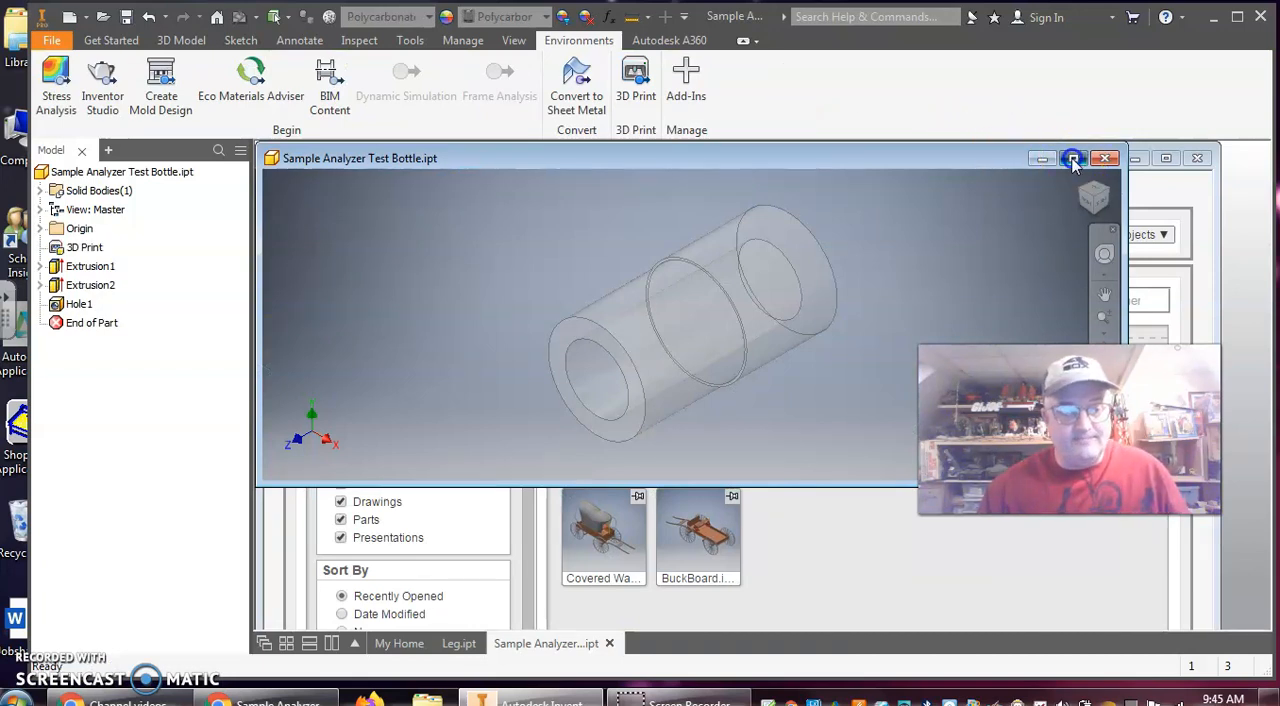
click(1072, 160)
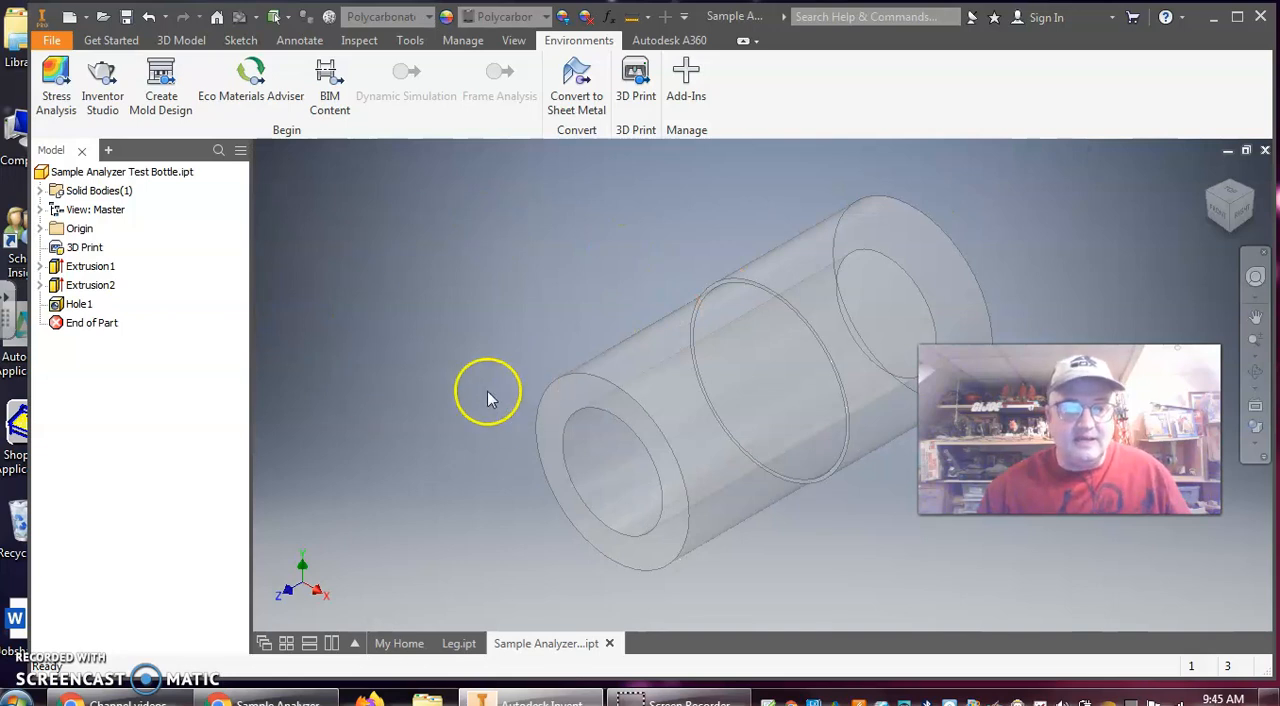